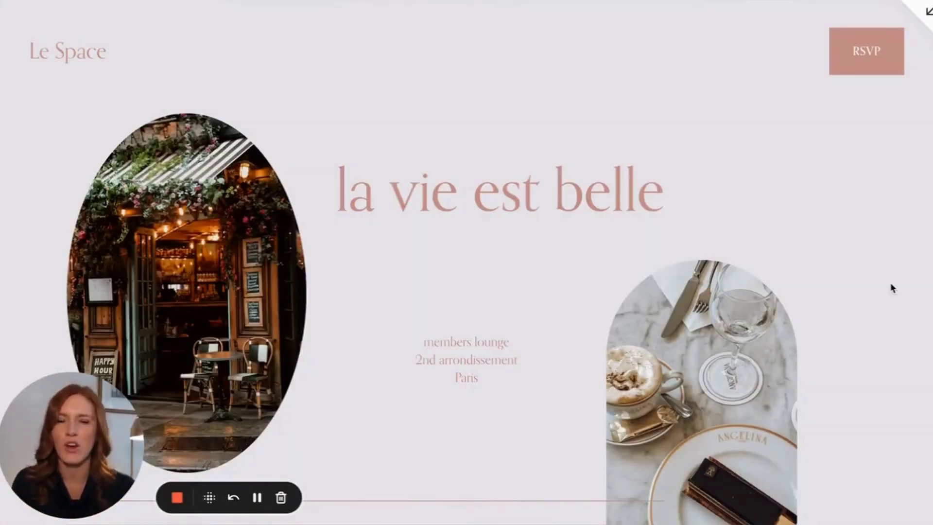
# Step: Scroll through the pink Le Space reference design
pyautogui.scroll(-6, 890, 286)
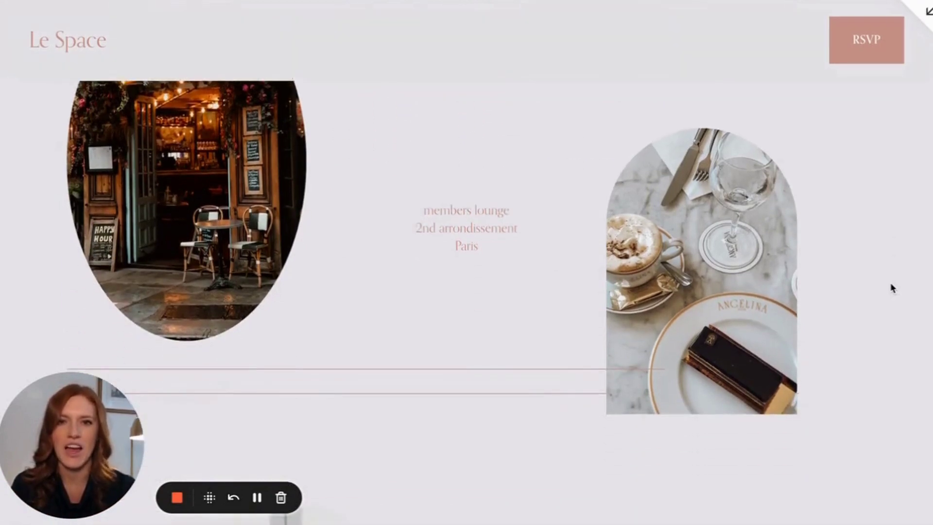
pyautogui.scroll(-3, 891, 288)
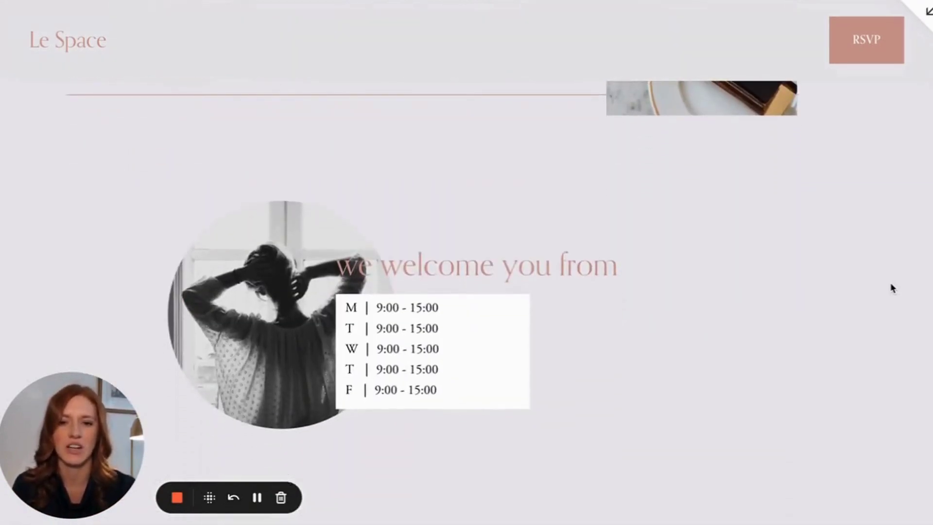
pyautogui.scroll(8, 891, 288)
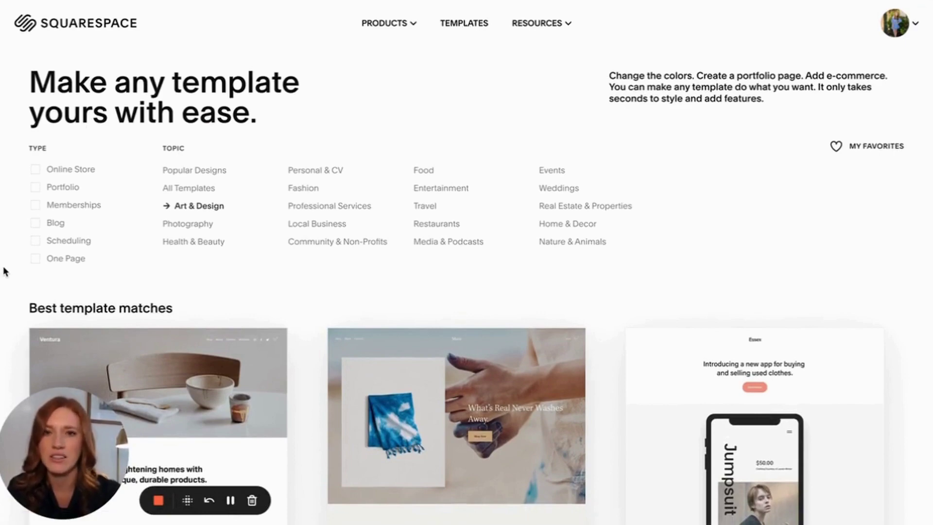
# Step: Start a new site from the Soria template
pyautogui.scroll(-15, 5, 268)
pyautogui.scroll(-20, 5, 272)
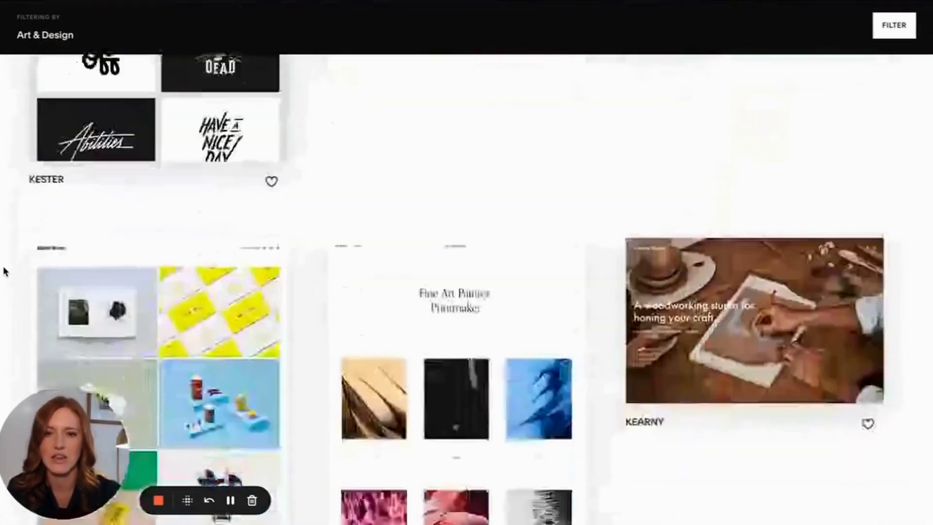
pyautogui.scroll(-20, 5, 272)
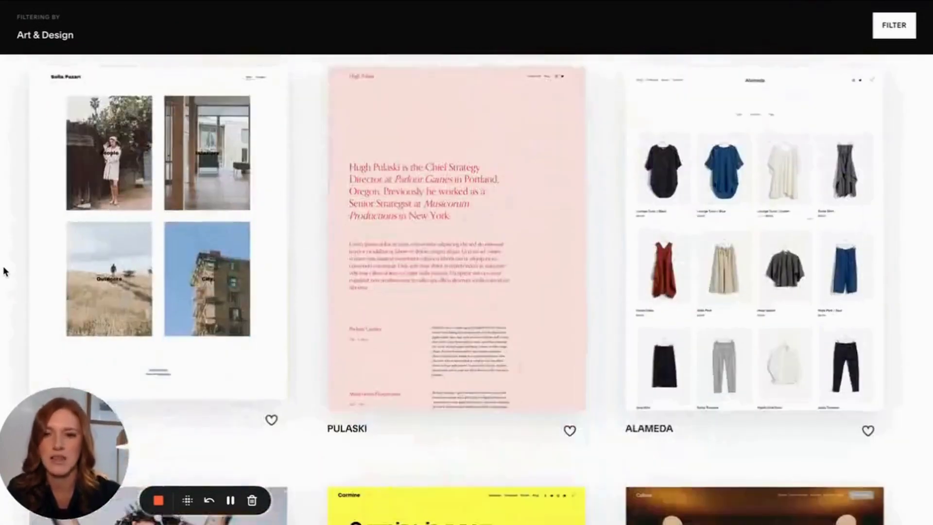
pyautogui.scroll(-4, 5, 271)
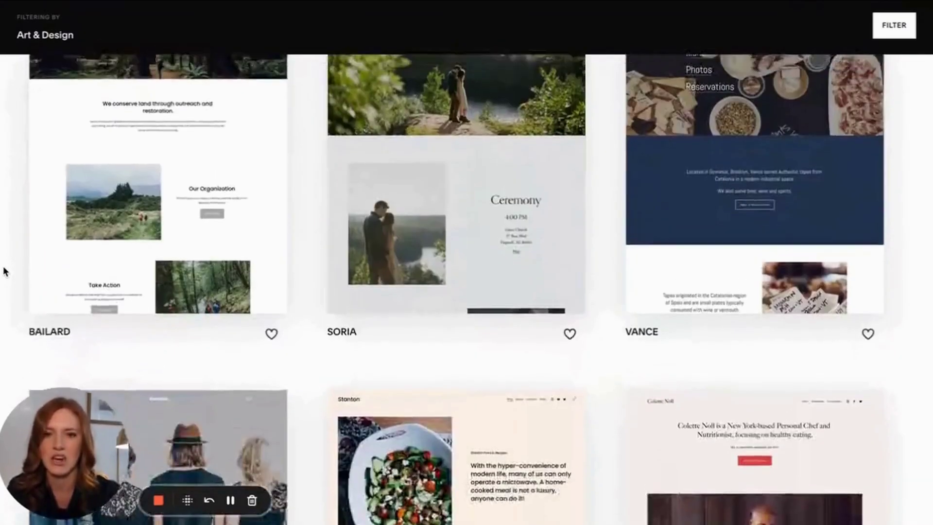
pyautogui.scroll(3, 5, 271)
pyautogui.moveTo(440, 277)
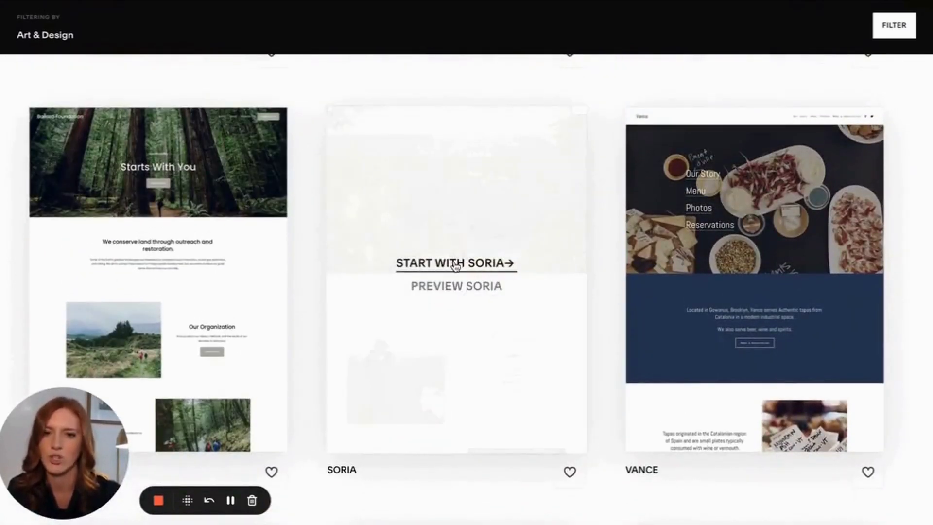
pyautogui.click(463, 266)
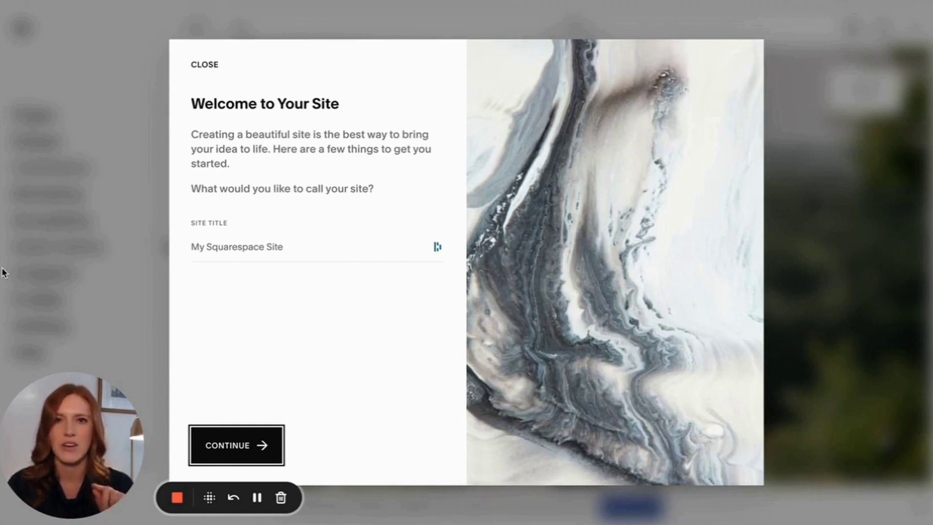
# Step: Title the site 'Le Space' and dismiss the welcome tour and trial reminder
pyautogui.click(246, 239)
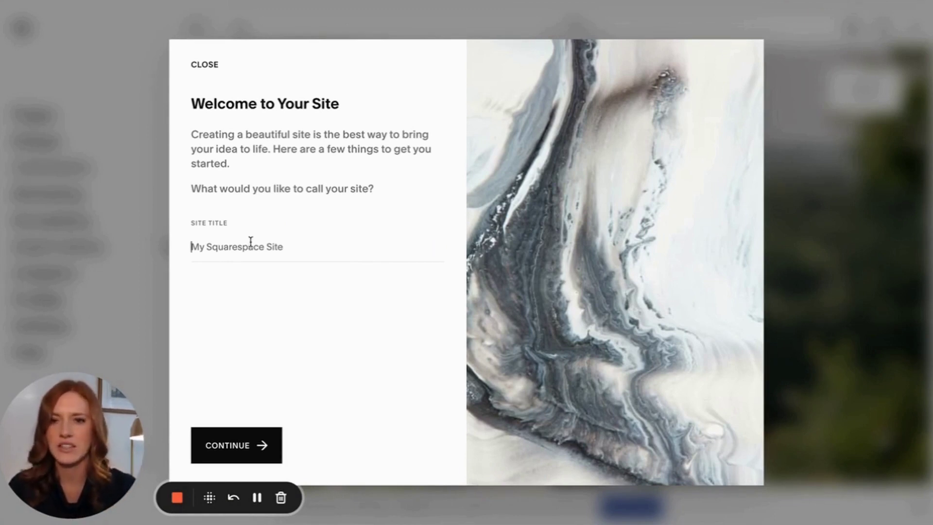
pyautogui.write('Le Space')
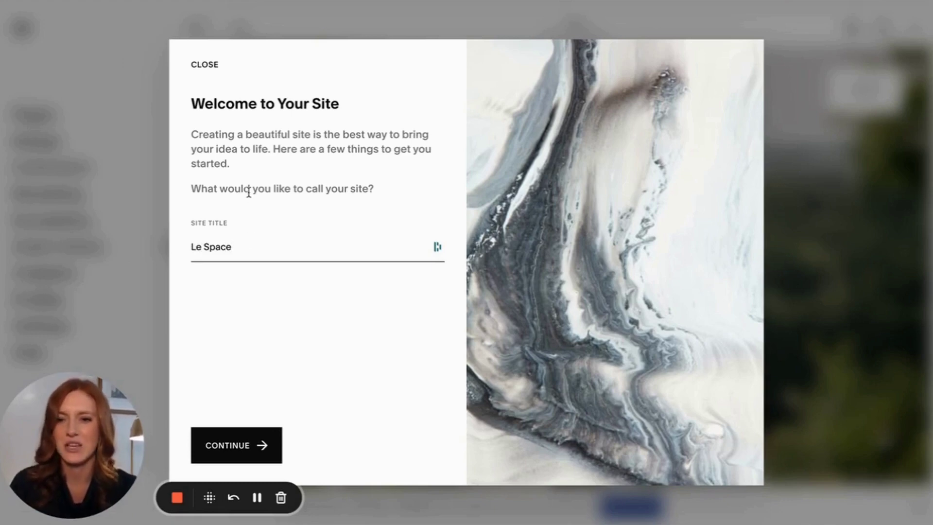
pyautogui.press('Return')
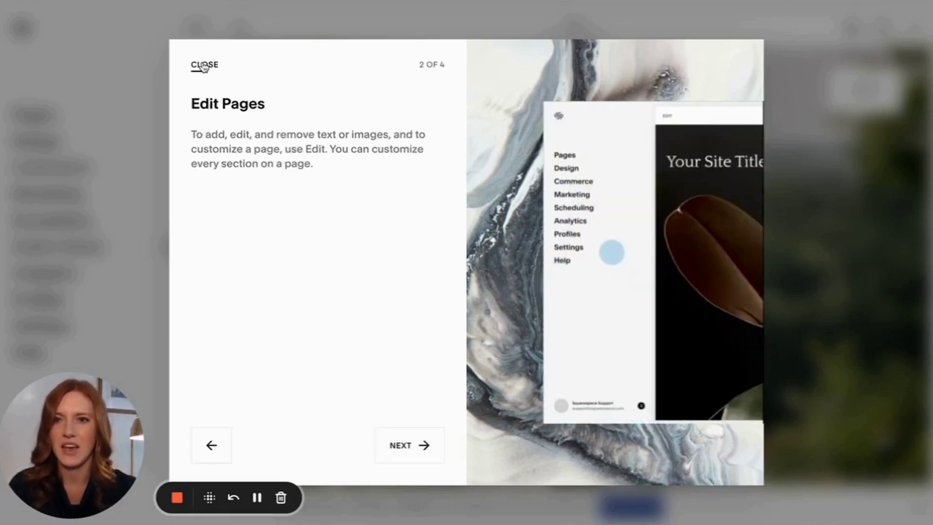
pyautogui.click(200, 65)
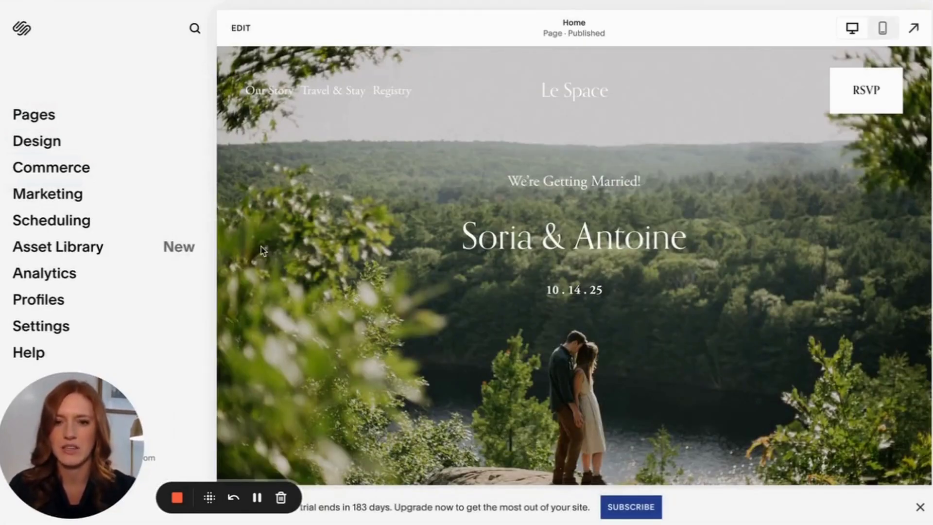
pyautogui.click(920, 507)
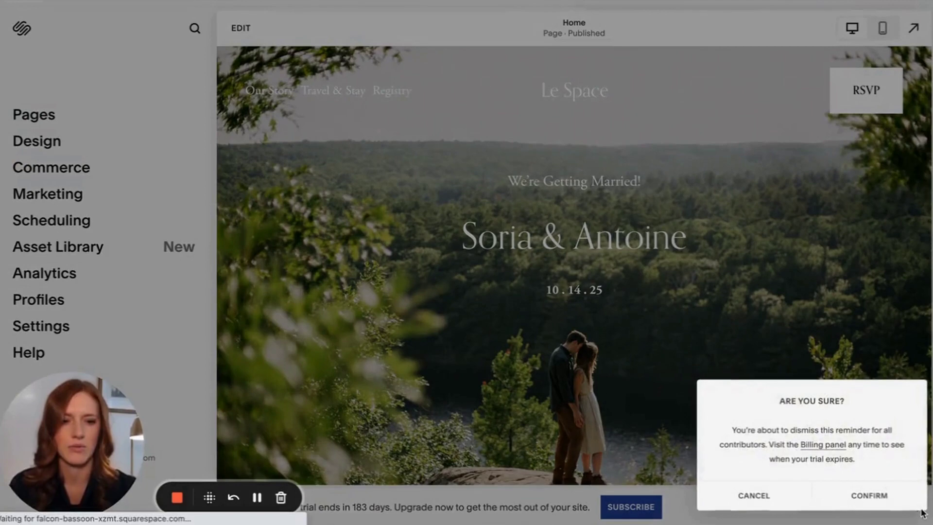
pyautogui.click(868, 494)
pyautogui.click(239, 28)
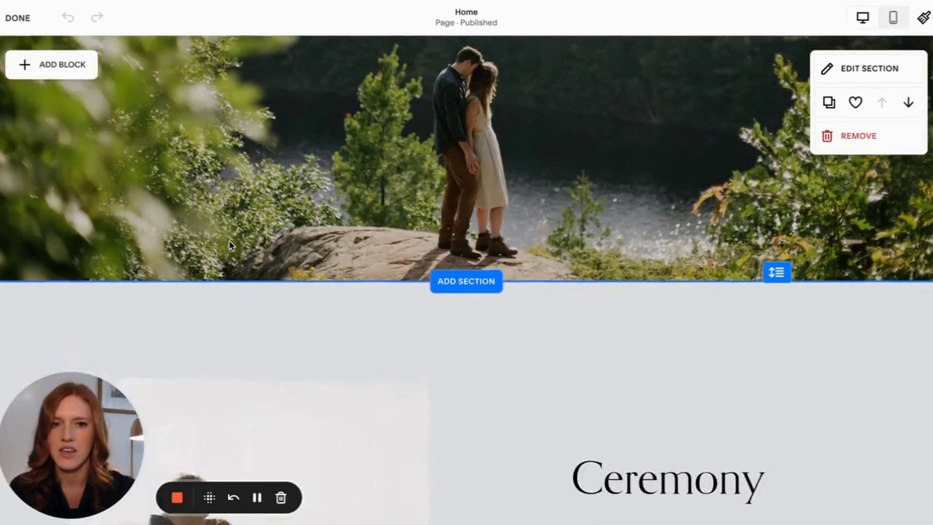
# Step: Move the Ceremony section above the hero to the top of the page
pyautogui.scroll(-5, 725, 334)
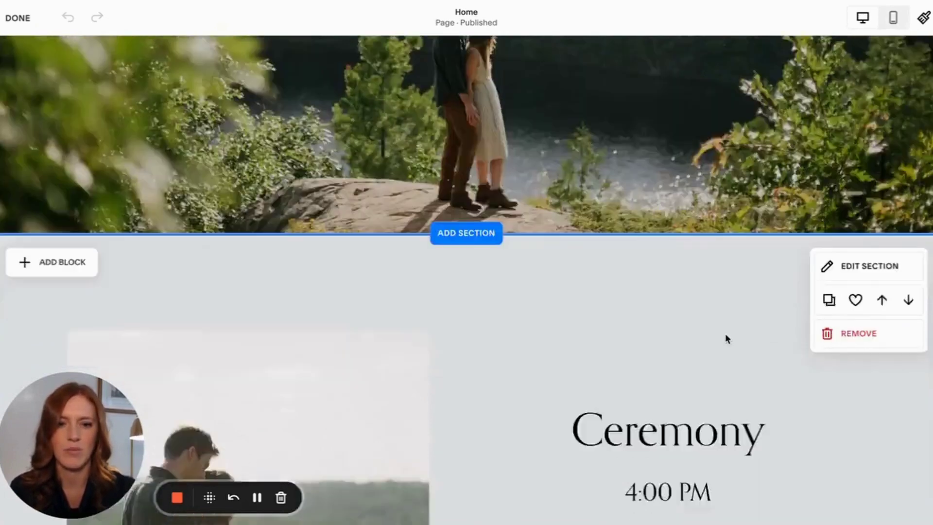
pyautogui.scroll(2, 726, 333)
pyautogui.scroll(2, 726, 334)
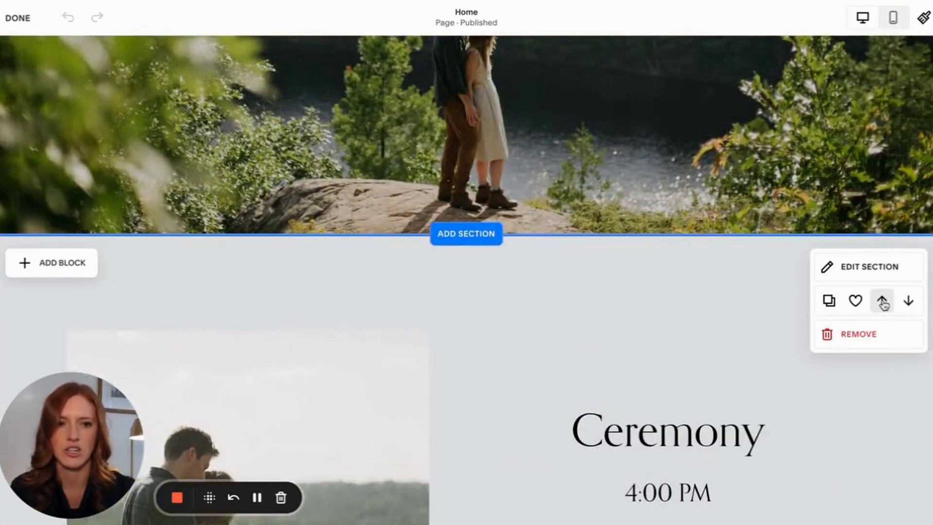
pyautogui.click(882, 300)
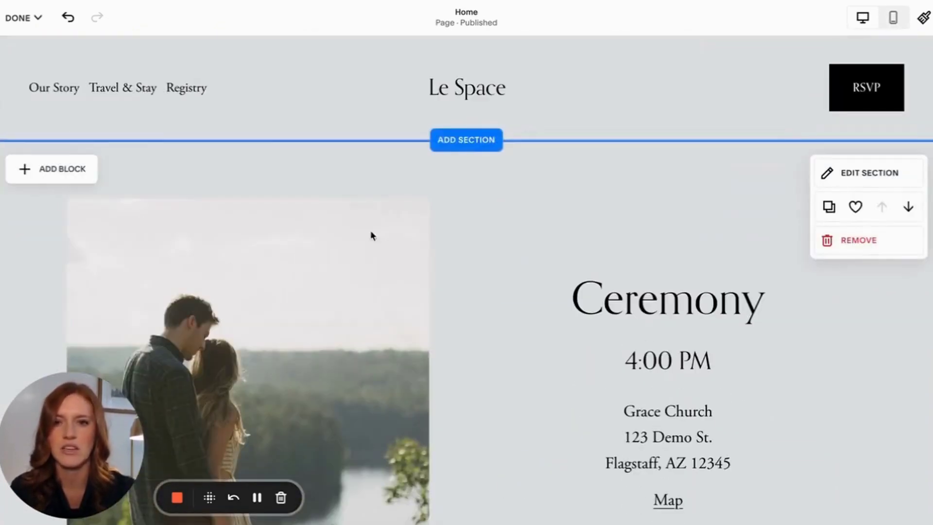
# Step: Replace the couple photo with the uploaded café storefront image
pyautogui.scroll(-3, 458, 226)
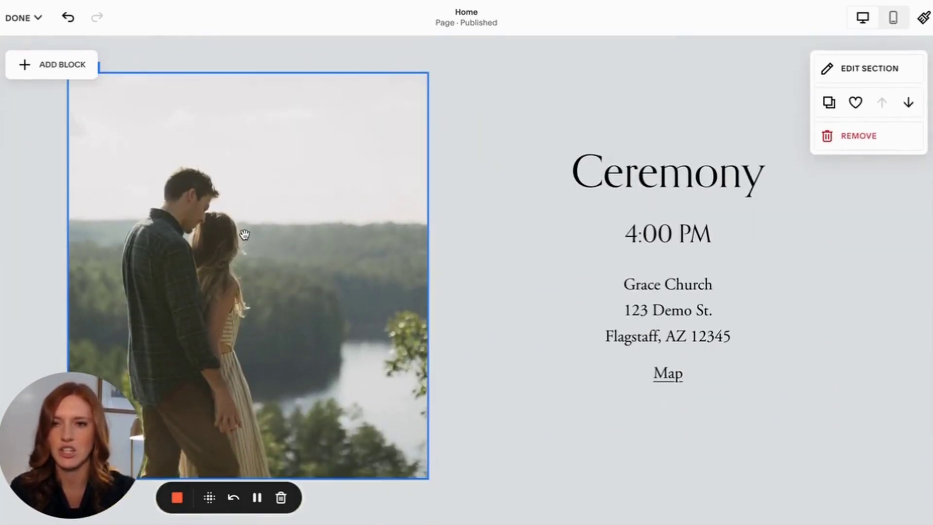
pyautogui.click(245, 234)
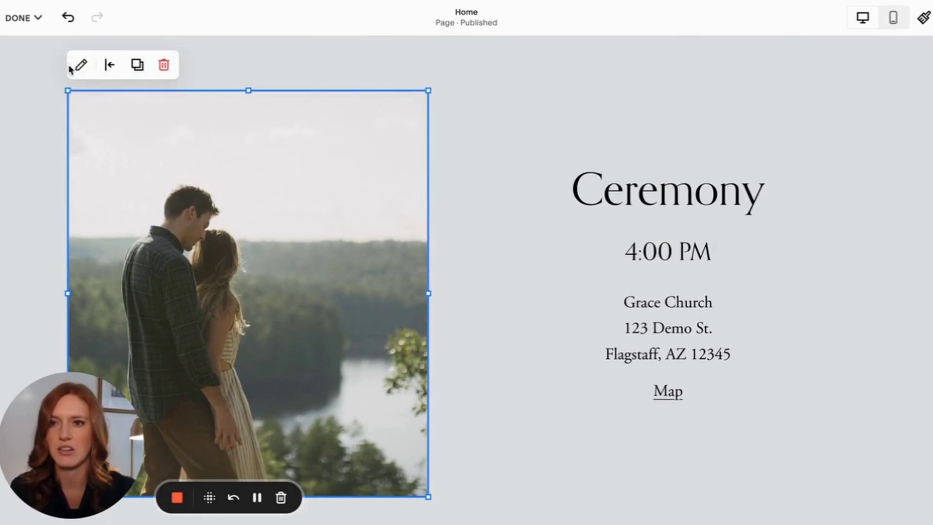
pyautogui.click(80, 64)
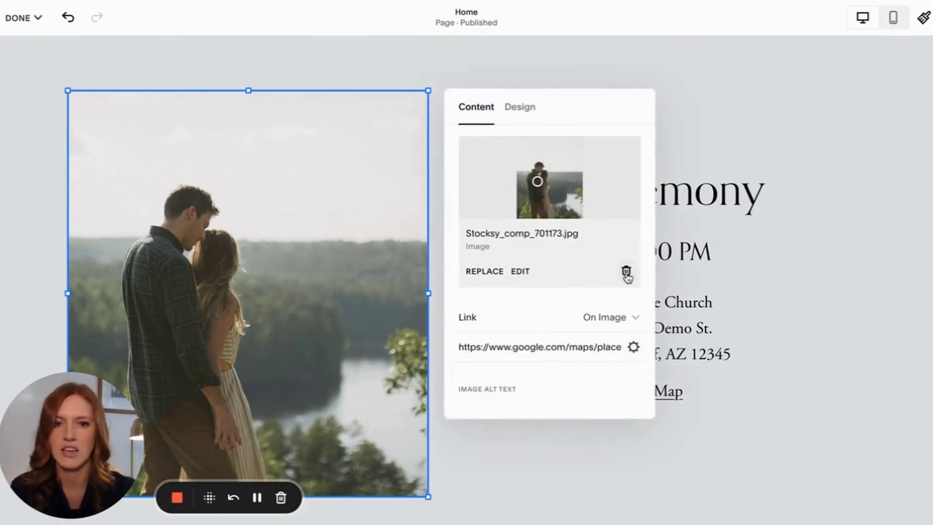
pyautogui.click(626, 272)
pyautogui.click(549, 163)
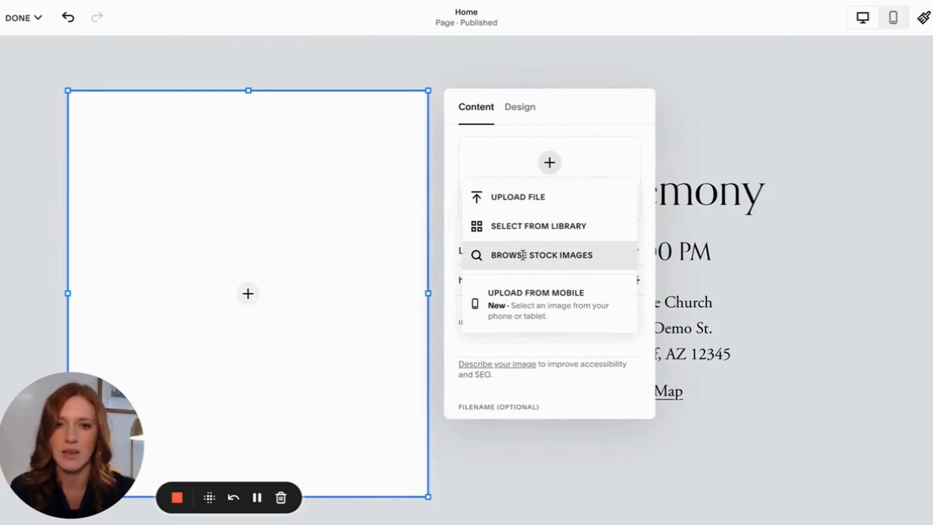
pyautogui.click(514, 197)
pyautogui.doubleClick(468, 168)
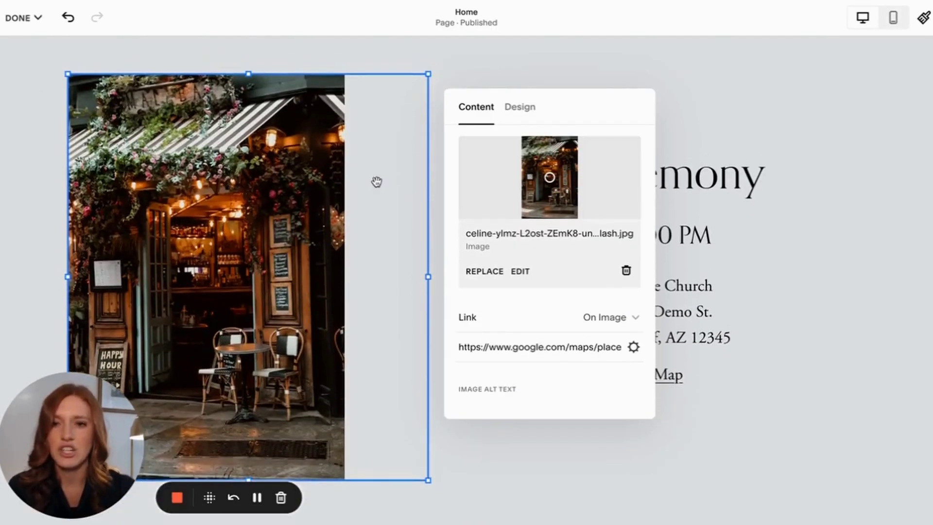
pyautogui.click(527, 109)
# Step: Crop the café photo into a tall 2:3 oval shape
pyautogui.click(603, 154)
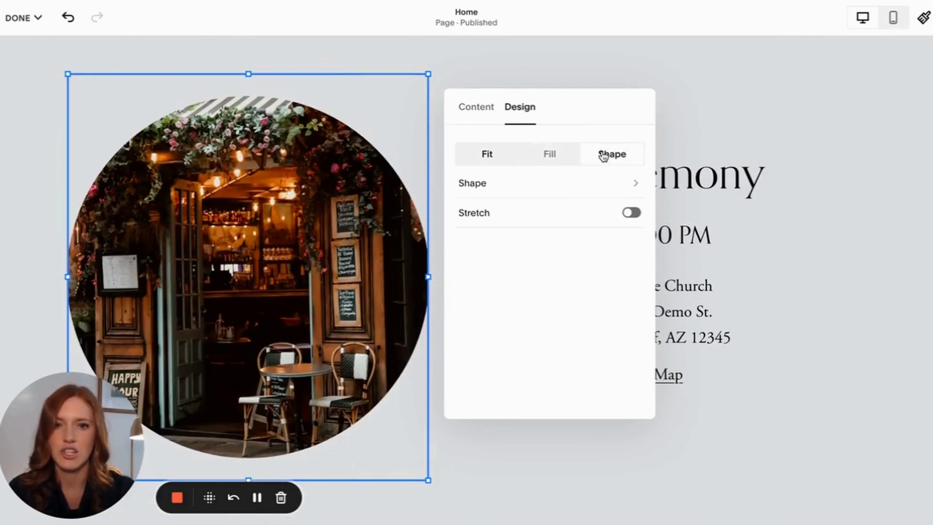
pyautogui.click(522, 187)
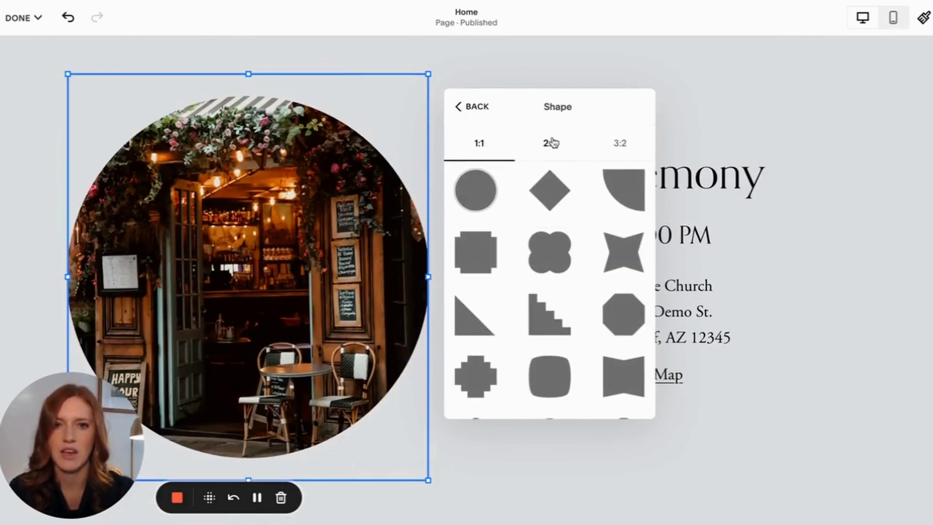
pyautogui.click(552, 142)
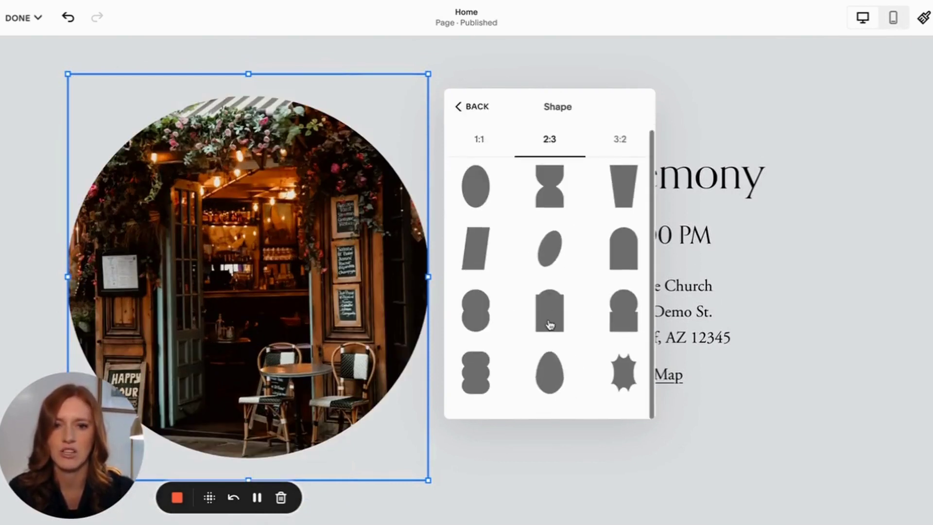
pyautogui.click(476, 189)
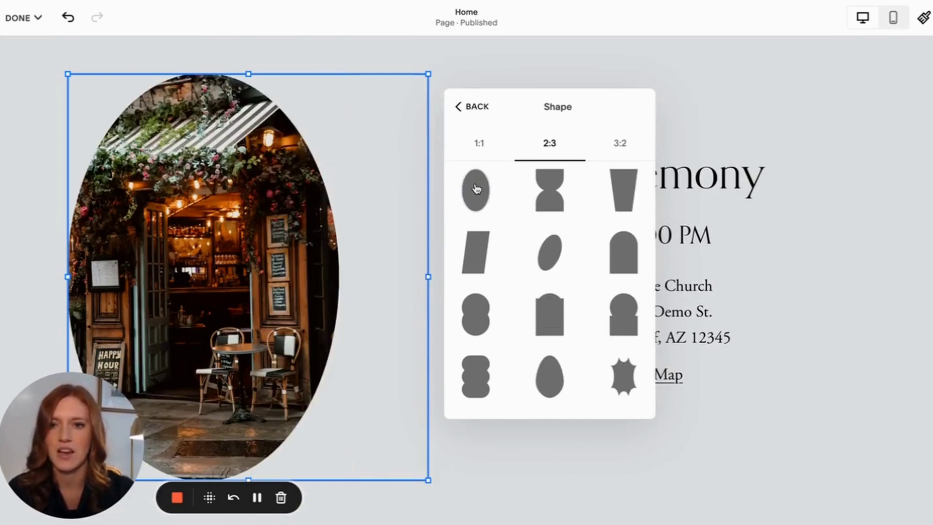
pyautogui.click(16, 217)
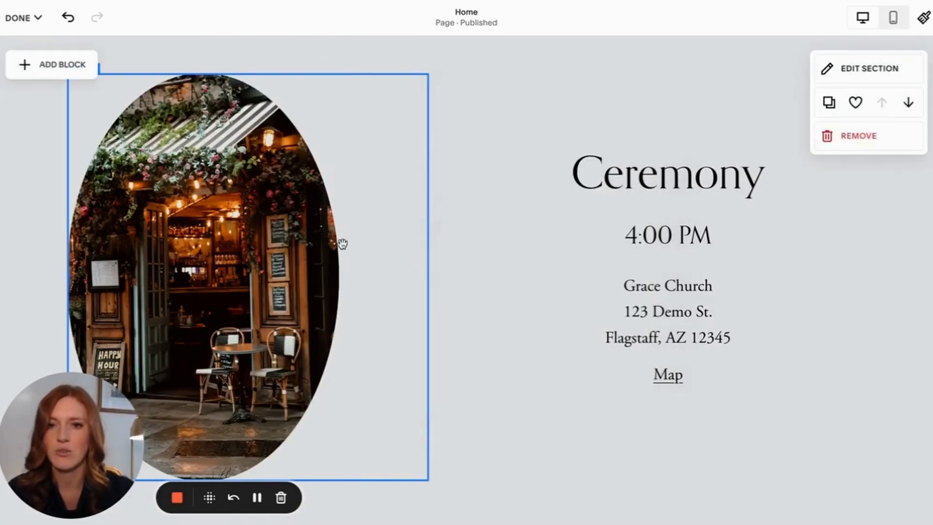
# Step: Shrink the oval café photo, shift it right, and nudge the Ceremony heading left
pyautogui.click(397, 283)
pyautogui.moveTo(429, 278); pyautogui.dragTo(353, 281)
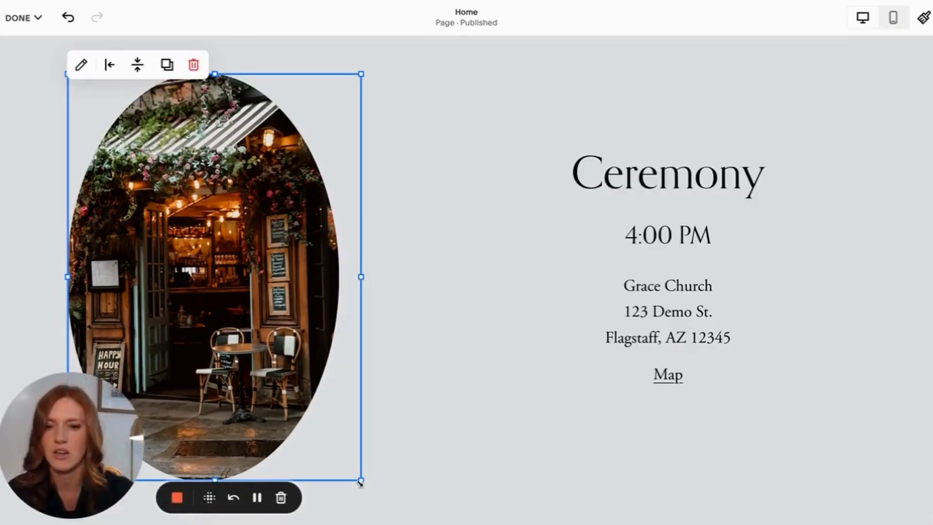
pyautogui.moveTo(361, 480); pyautogui.dragTo(325, 409)
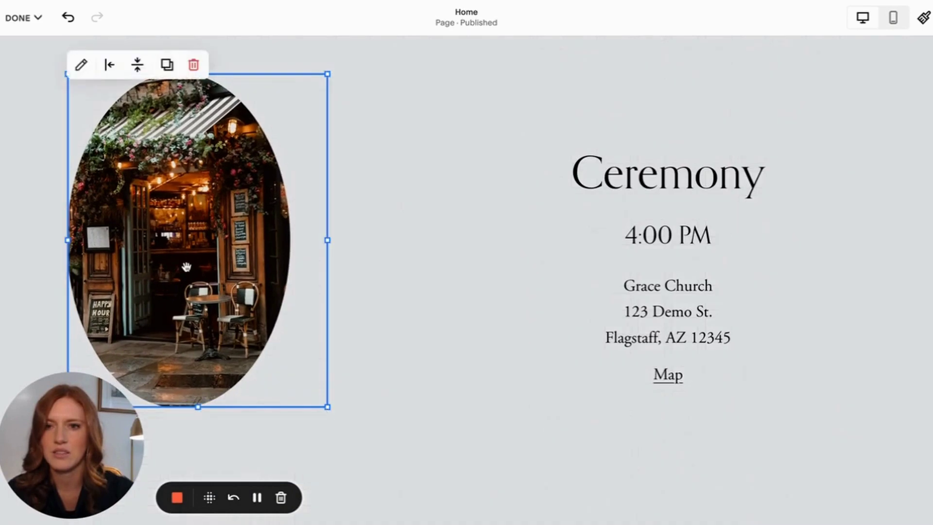
pyautogui.moveTo(194, 273); pyautogui.dragTo(232, 266)
pyautogui.scroll(3, 232, 266)
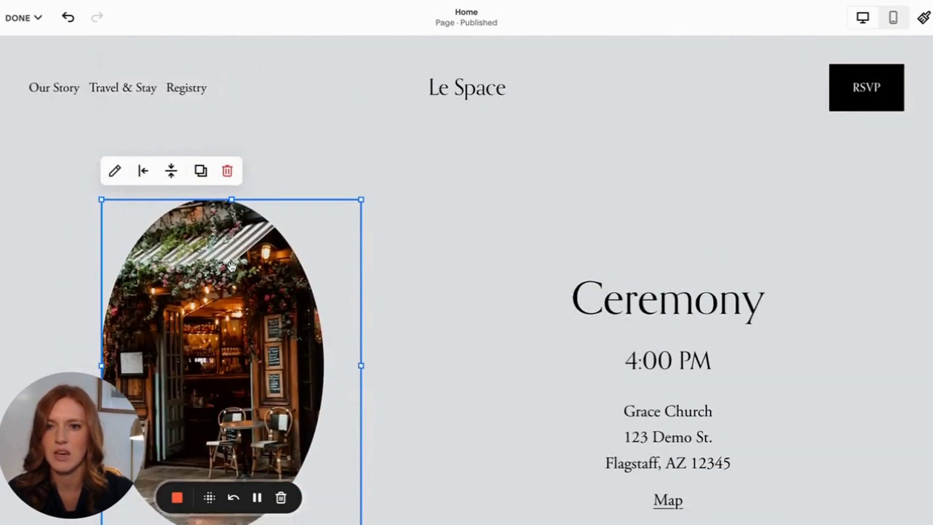
pyautogui.click(72, 248)
pyautogui.scroll(-2, 479, 314)
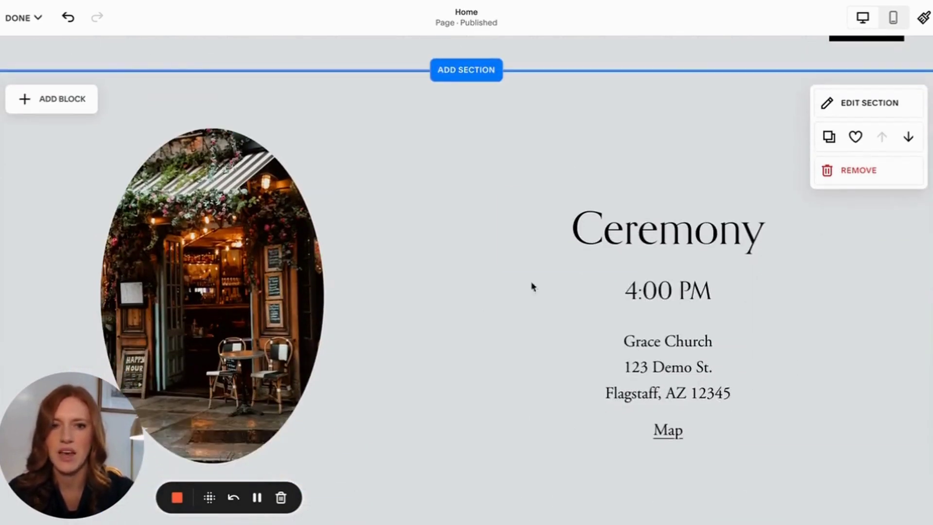
pyautogui.moveTo(657, 237); pyautogui.dragTo(522, 213)
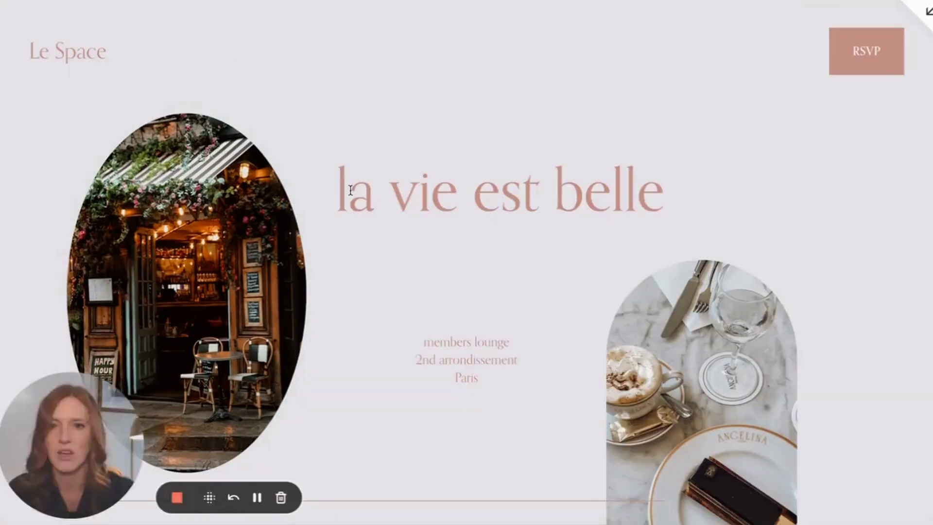
# Step: Replace the Ceremony heading with 'la vie est belle' copied from the reference
pyautogui.moveTo(338, 191); pyautogui.dragTo(700, 213)
pyautogui.hotkey('ctrl', 'c')
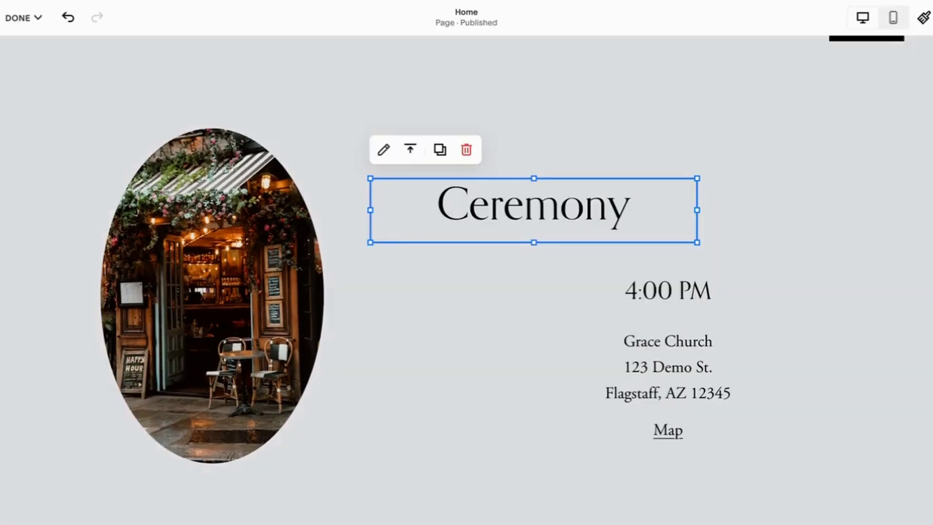
pyautogui.doubleClick(481, 204)
pyautogui.hotkey('ctrl', 'v')
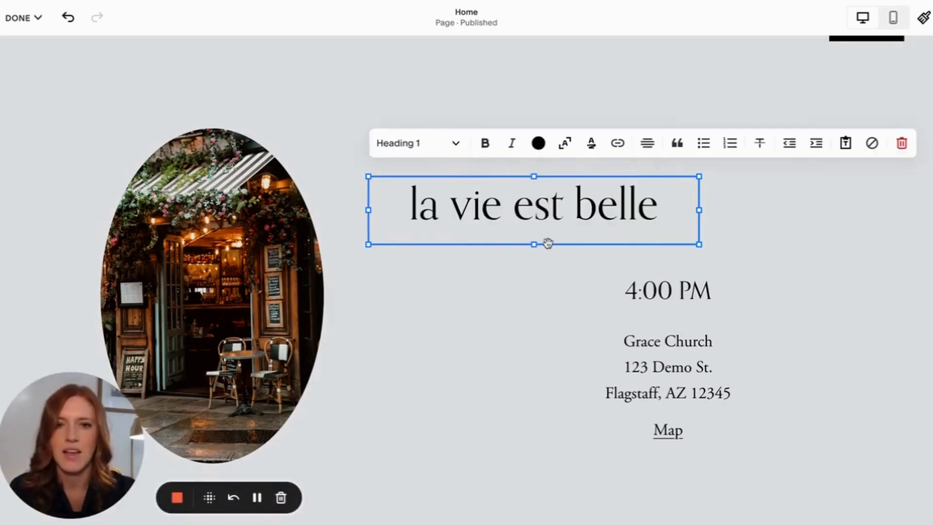
# Step: Replace the address text with 'members lounge / 2nd arrondissement / Paris' in Heading 4
pyautogui.moveTo(556, 328); pyautogui.dragTo(408, 314)
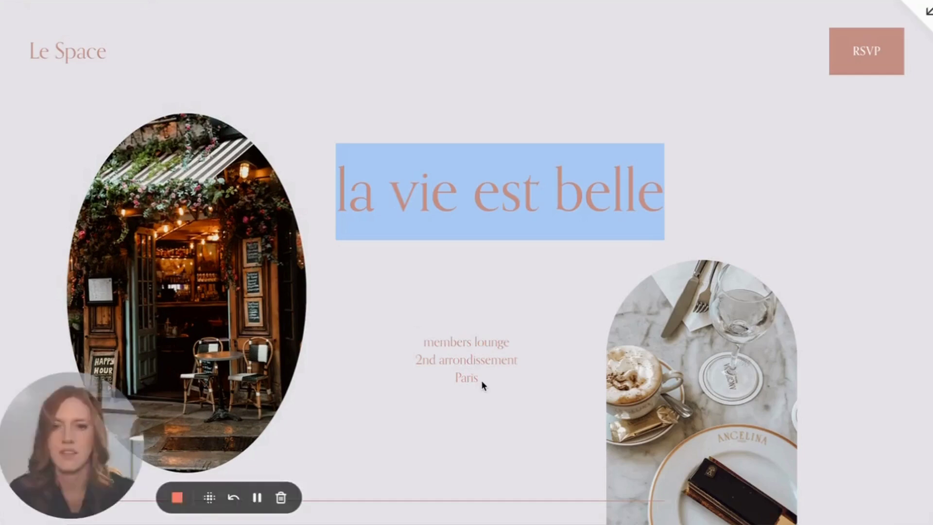
pyautogui.moveTo(481, 380); pyautogui.dragTo(422, 339)
pyautogui.hotkey('ctrl', 'c')
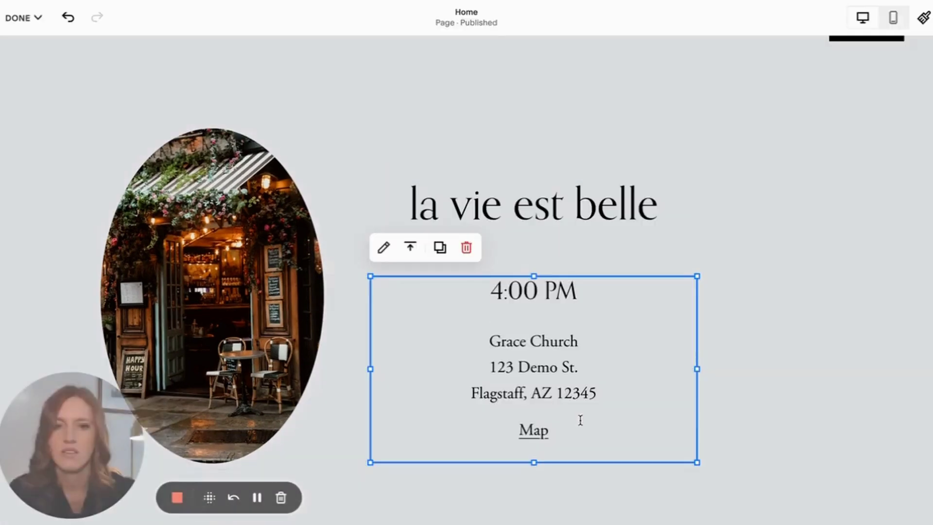
pyautogui.click(570, 432)
pyautogui.moveTo(570, 431); pyautogui.dragTo(444, 281)
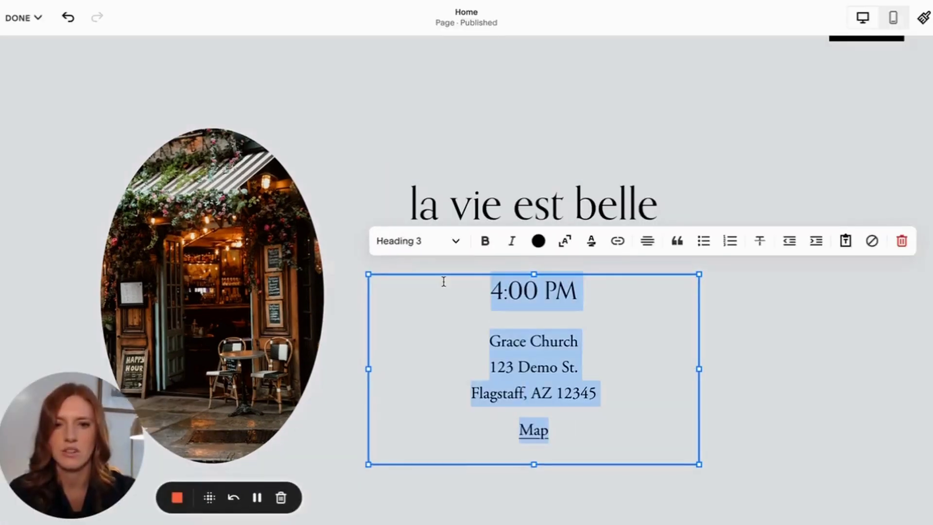
pyautogui.hotkey('ctrl', 'v')
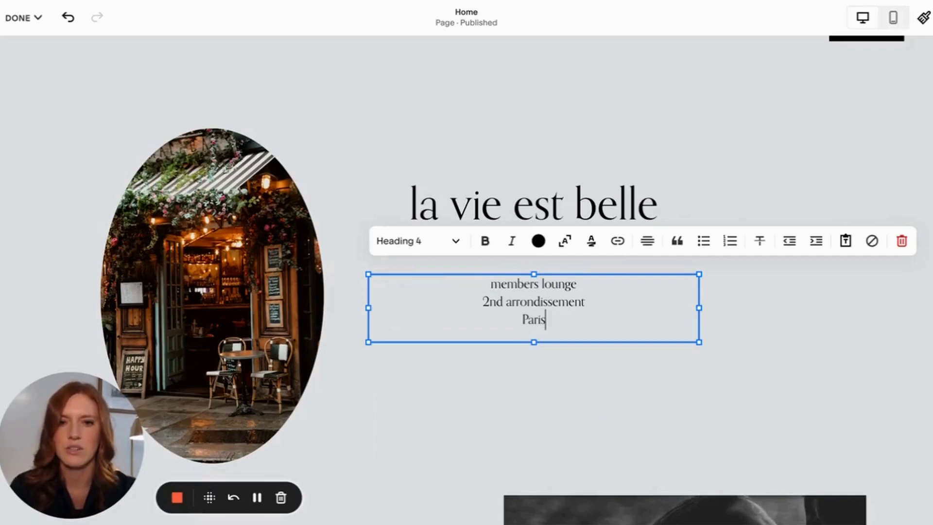
pyautogui.click(447, 240)
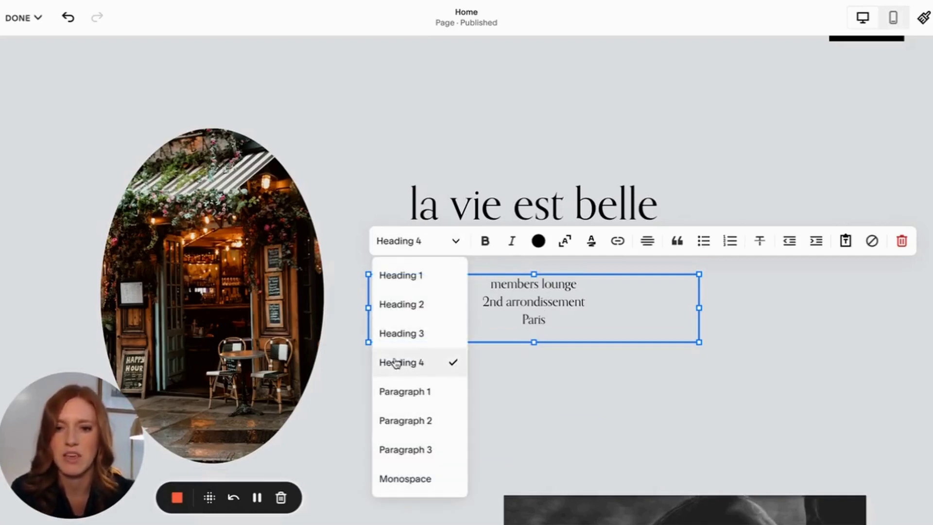
pyautogui.click(544, 380)
# Step: Settle the heading and members lounge text blocks back into place
pyautogui.click(484, 195)
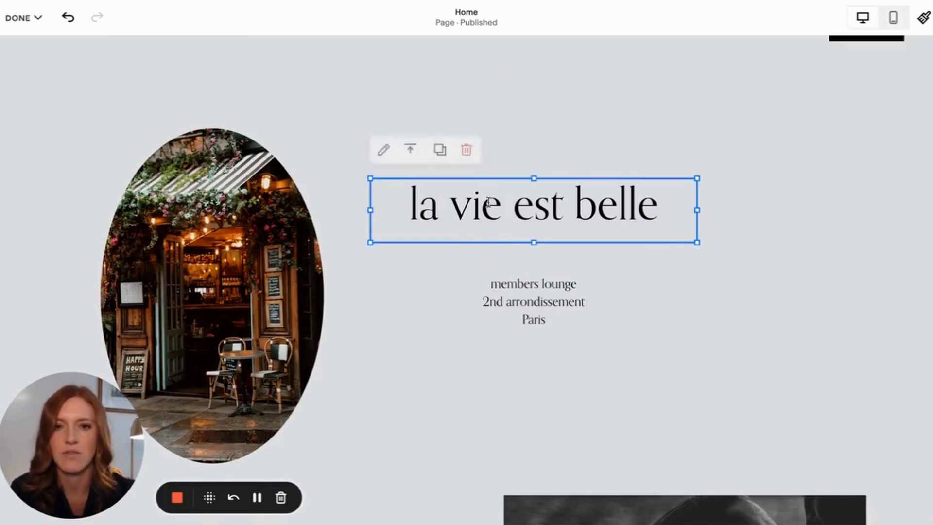
pyautogui.click(465, 210)
pyautogui.click(421, 258)
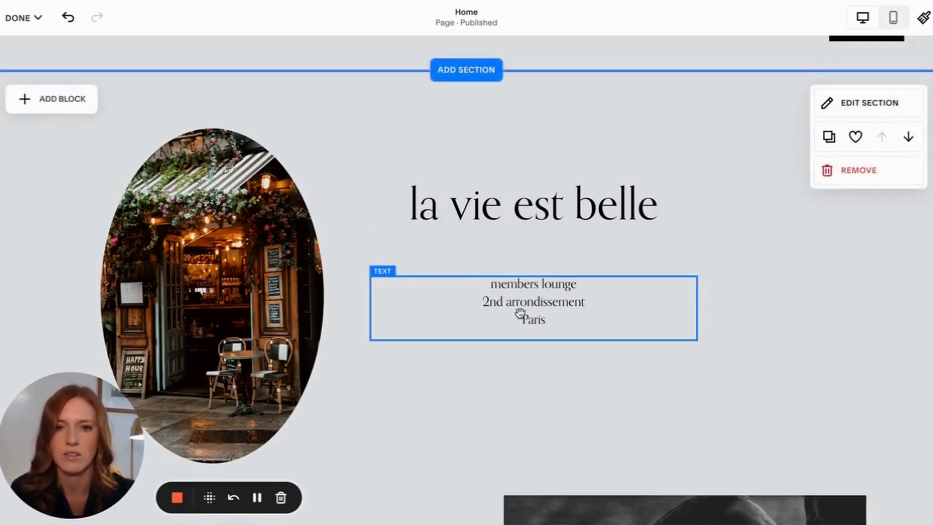
pyautogui.moveTo(520, 314); pyautogui.dragTo(500, 314)
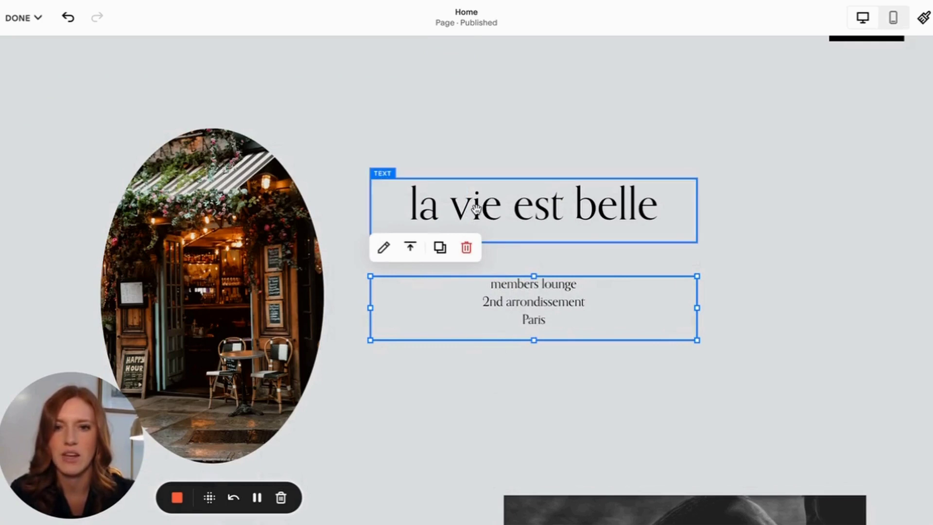
pyautogui.click(419, 397)
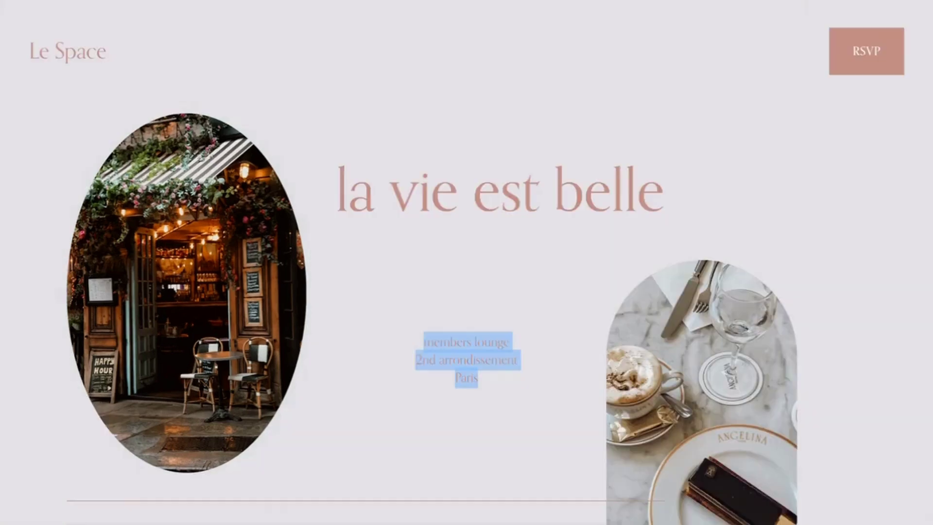
pyautogui.scroll(-3, 471, 300)
pyautogui.scroll(1, 364, 231)
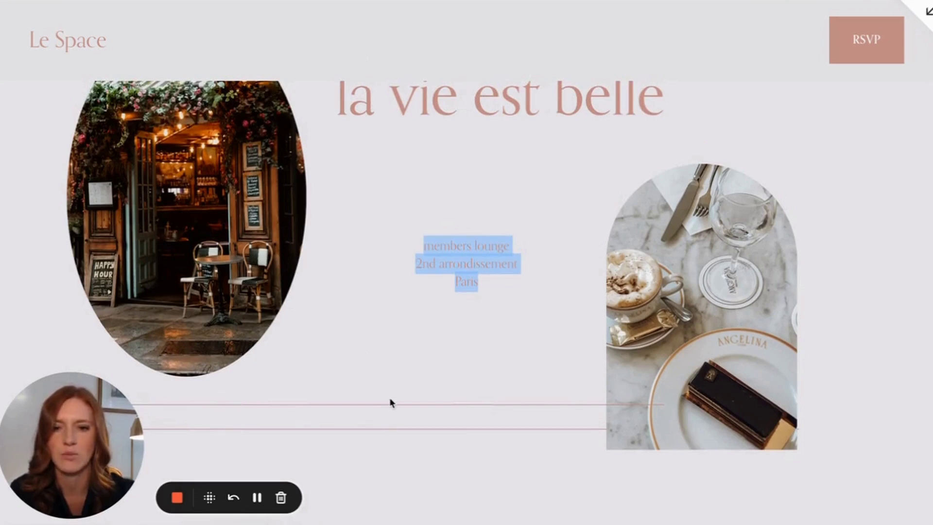
pyautogui.click(384, 350)
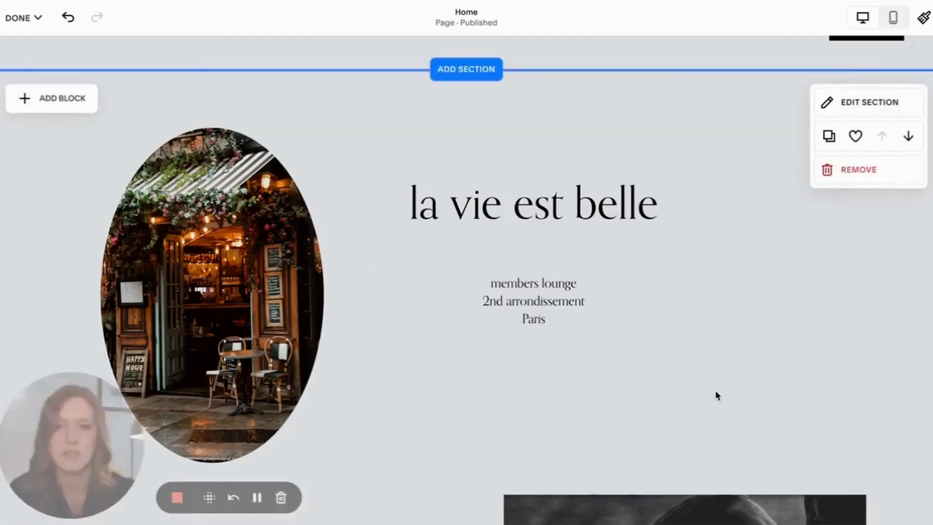
pyautogui.scroll(-3, 715, 395)
# Step: Replace the portrait photo with the café table photo from the Desktop
pyautogui.moveTo(715, 395); pyautogui.dragTo(622, 270)
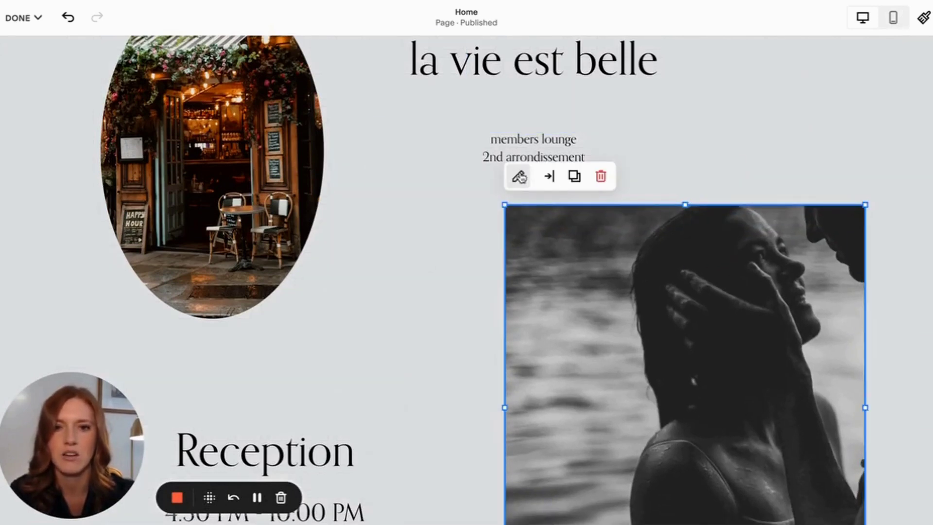
pyautogui.click(518, 176)
pyautogui.click(751, 226)
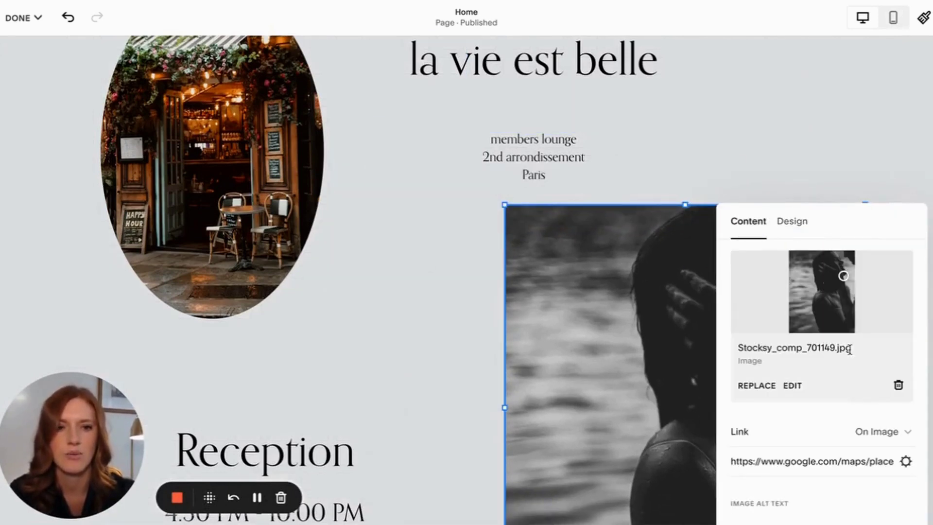
pyautogui.click(900, 386)
pyautogui.click(822, 277)
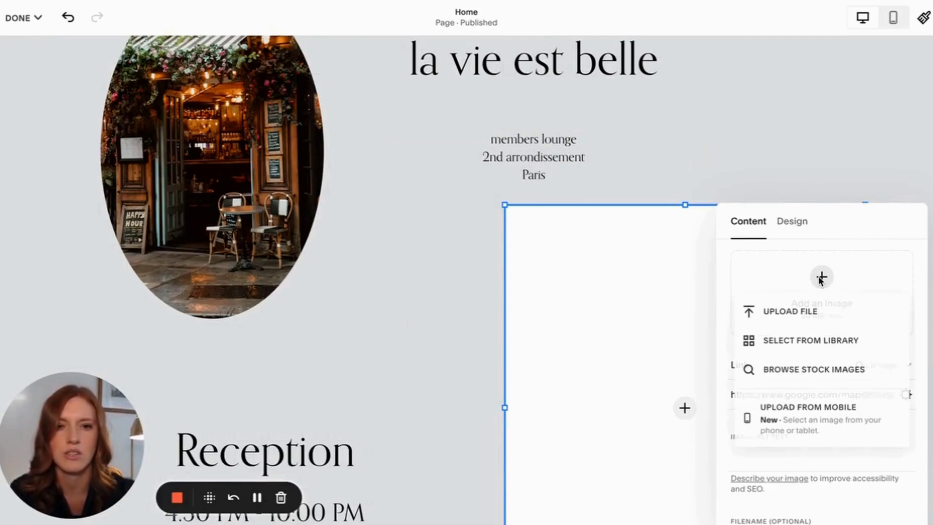
pyautogui.click(785, 311)
pyautogui.click(560, 180)
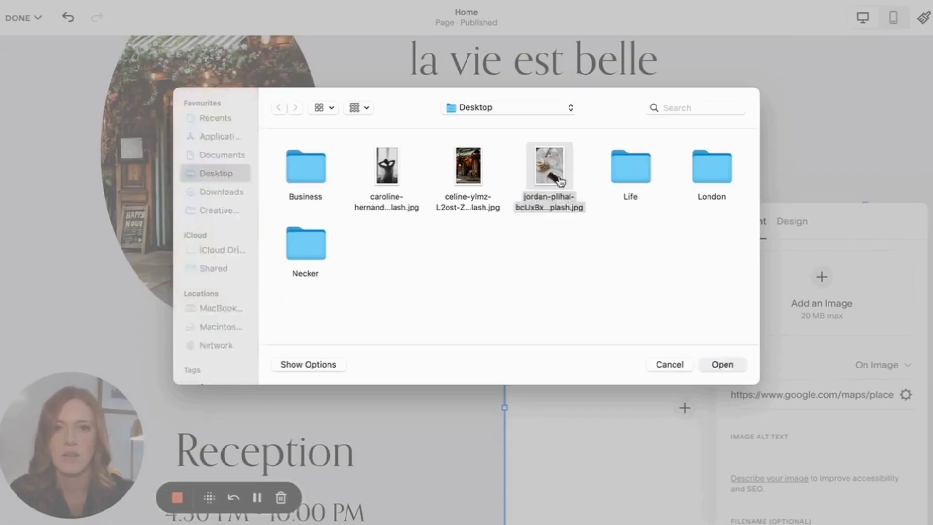
pyautogui.doubleClick(560, 180)
# Step: Crop the café table photo into an arch and narrow it from the left
pyautogui.click(750, 129)
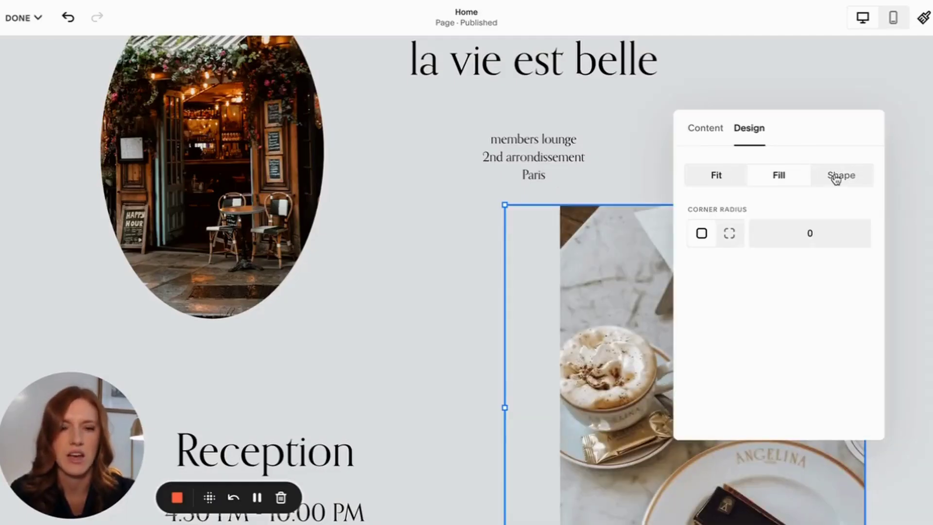
pyautogui.click(836, 178)
pyautogui.click(732, 201)
pyautogui.click(852, 280)
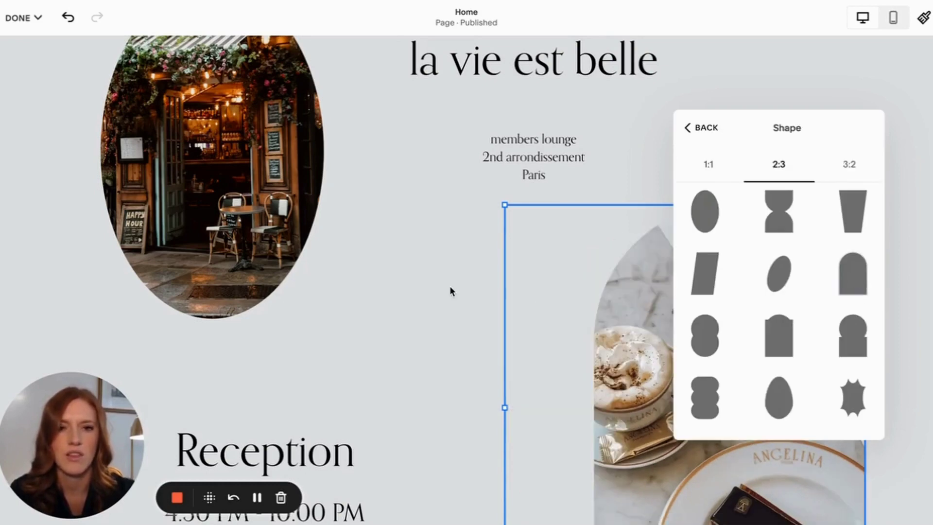
pyautogui.click(450, 288)
pyautogui.scroll(-3, 419, 327)
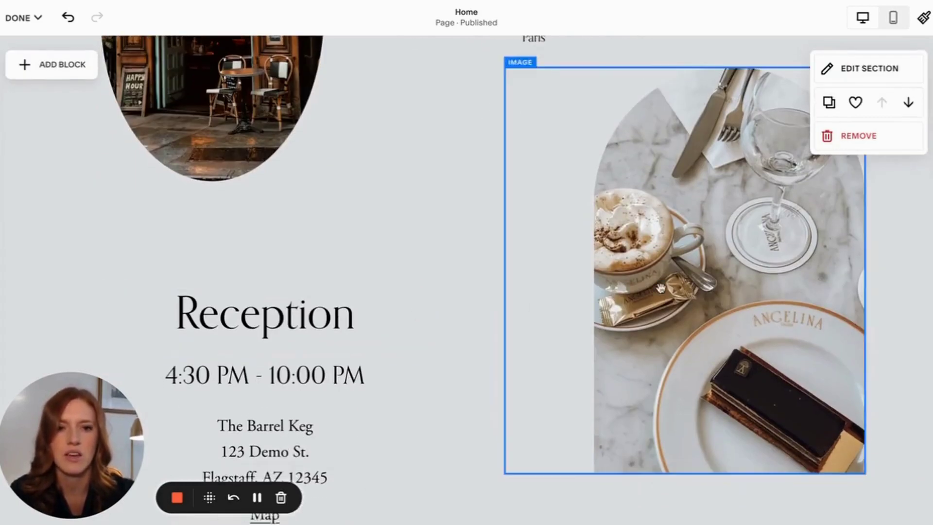
pyautogui.click(515, 467)
pyautogui.moveTo(506, 269); pyautogui.dragTo(576, 272)
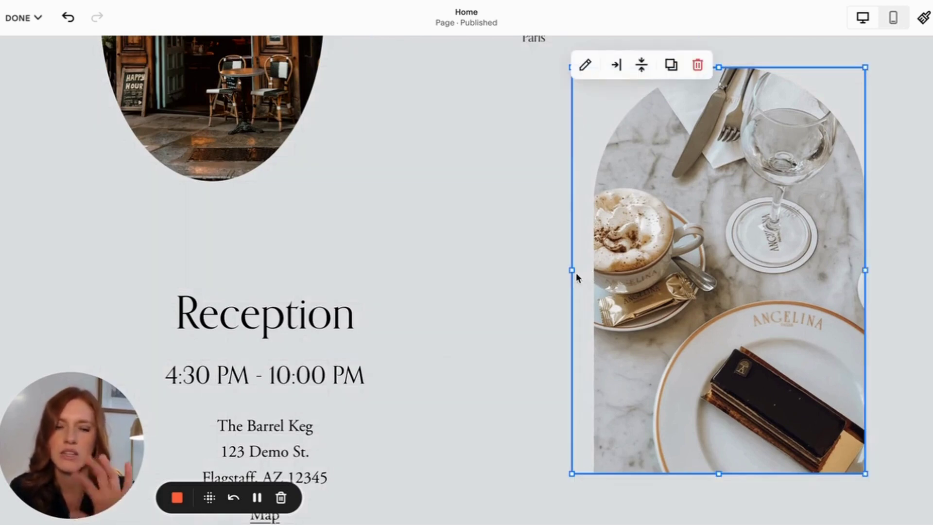
pyautogui.moveTo(571, 473); pyautogui.dragTo(673, 351)
# Step: Enlarge the oval café photo and shift the heading and members lounge text left
pyautogui.scroll(3, 691, 183)
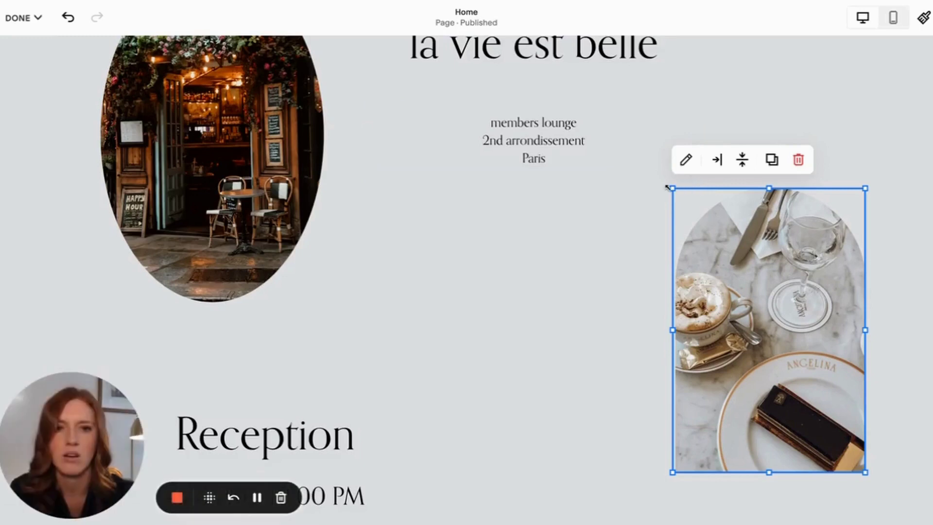
pyautogui.moveTo(672, 188); pyautogui.dragTo(646, 163)
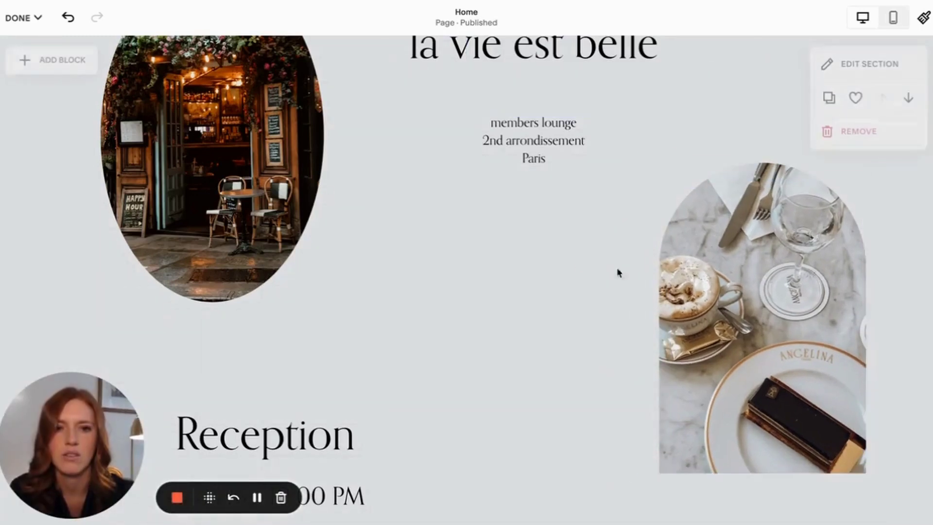
pyautogui.moveTo(751, 309); pyautogui.dragTo(727, 284)
pyautogui.scroll(4, 549, 352)
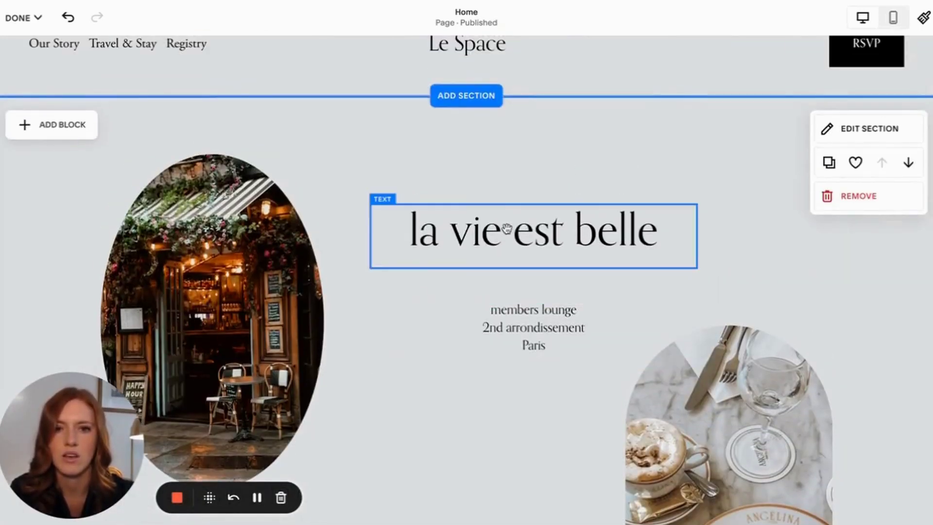
pyautogui.moveTo(508, 229); pyautogui.dragTo(486, 232)
pyautogui.moveTo(516, 327); pyautogui.dragTo(449, 351)
pyautogui.scroll(-4, 51, 208)
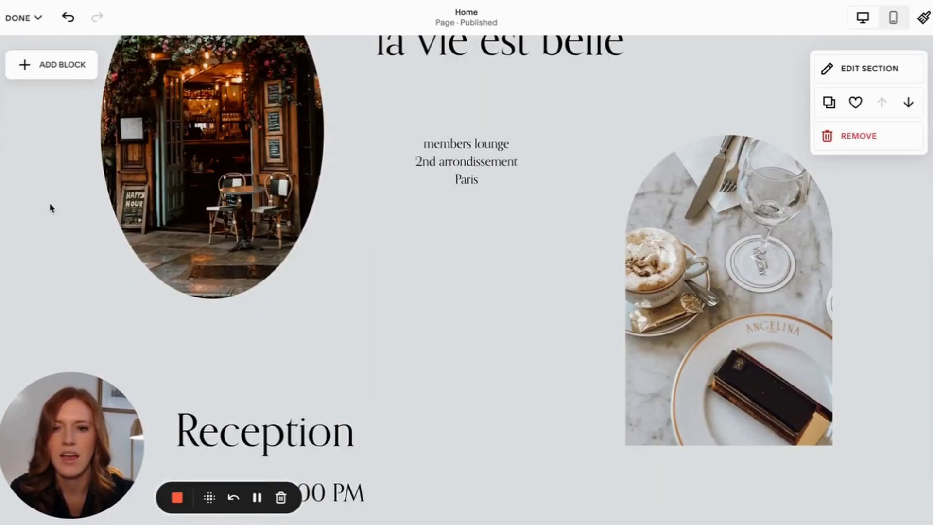
# Step: Add a line block and place it beside the dessert photo
pyautogui.click(52, 64)
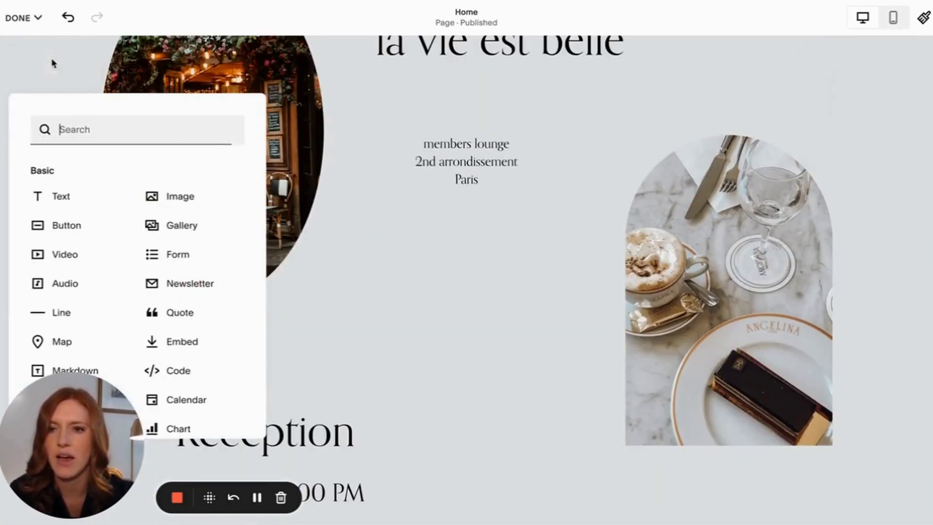
pyautogui.click(62, 321)
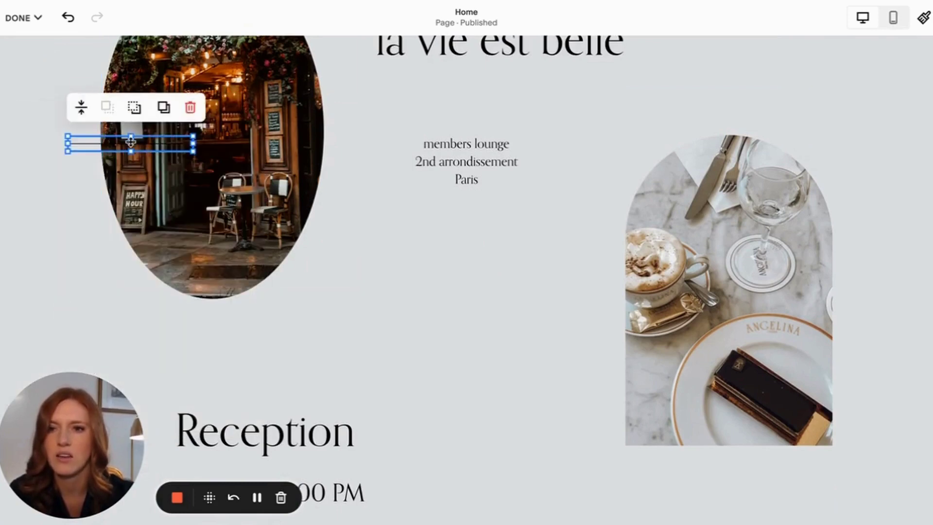
pyautogui.moveTo(130, 144); pyautogui.dragTo(357, 266)
pyautogui.moveTo(95, 210); pyautogui.dragTo(528, 403)
pyautogui.click(46, 137)
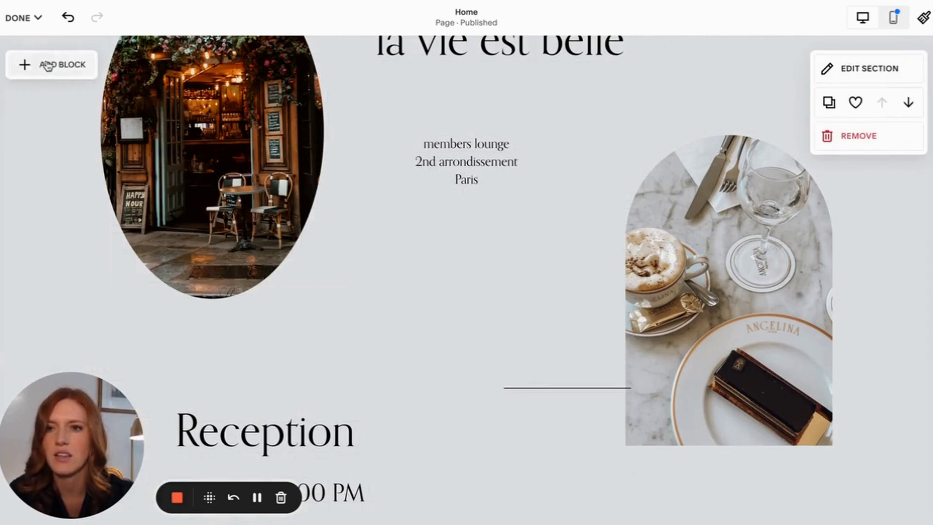
# Step: Add a second line just above the first and stretch it to the left edge
pyautogui.click(72, 63)
pyautogui.moveTo(56, 312); pyautogui.dragTo(545, 359)
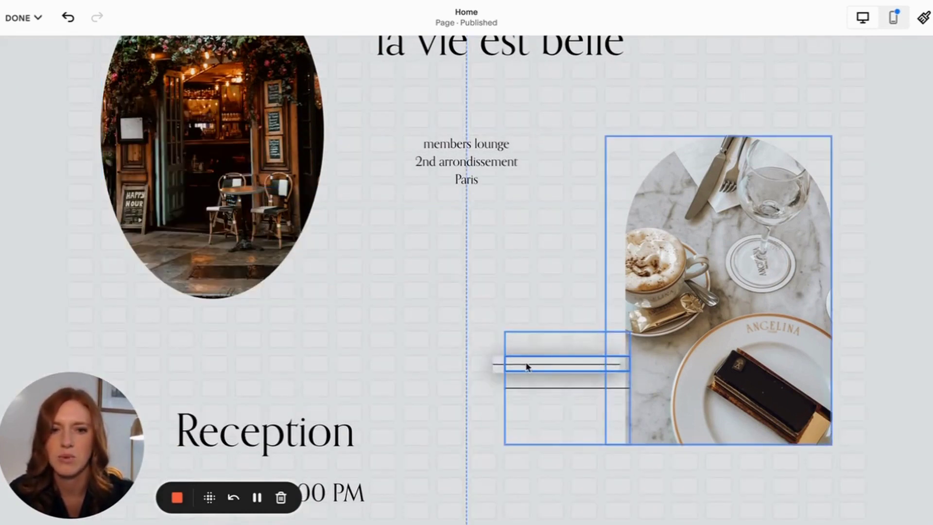
pyautogui.moveTo(535, 362); pyautogui.dragTo(535, 364)
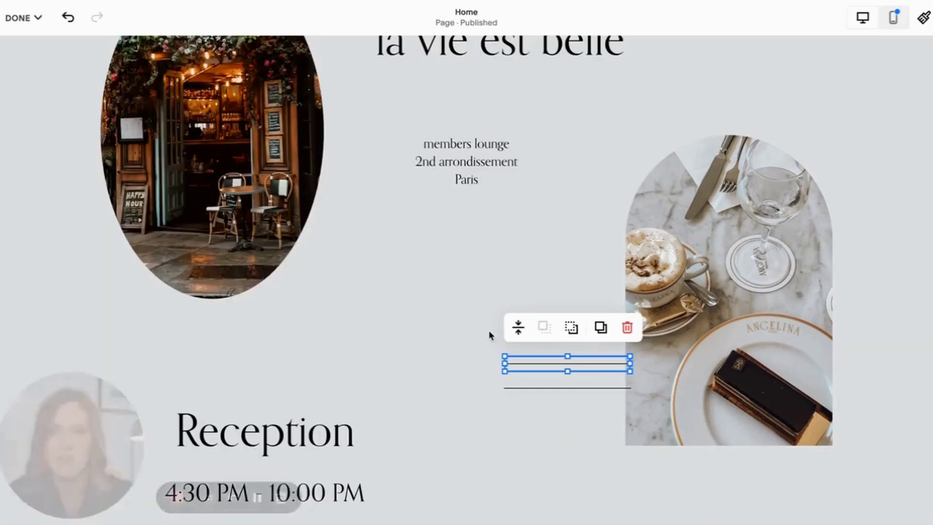
pyautogui.moveTo(502, 365); pyautogui.dragTo(68, 350)
# Step: Stretch the shorter line left, lengthen the upper line slightly, and preview the page
pyautogui.scroll(-3, 346, 319)
pyautogui.click(517, 320)
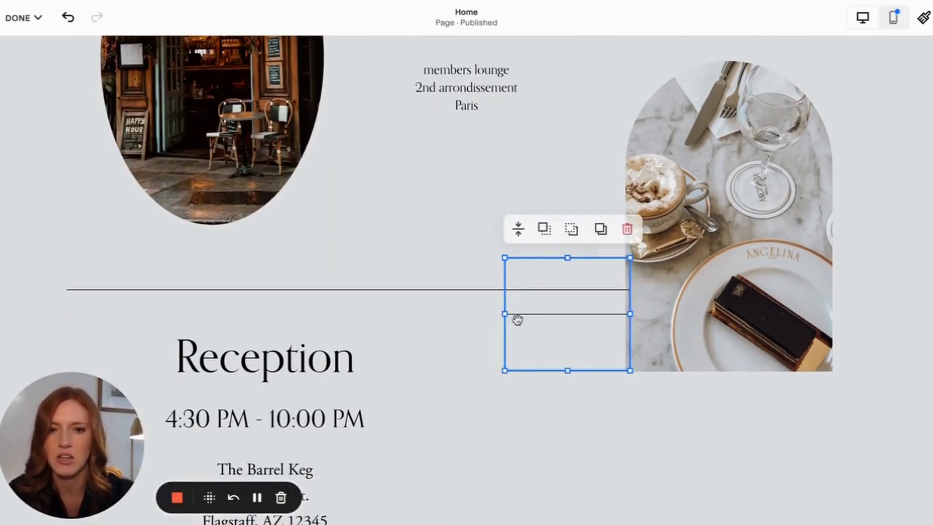
pyautogui.moveTo(504, 313); pyautogui.dragTo(68, 314)
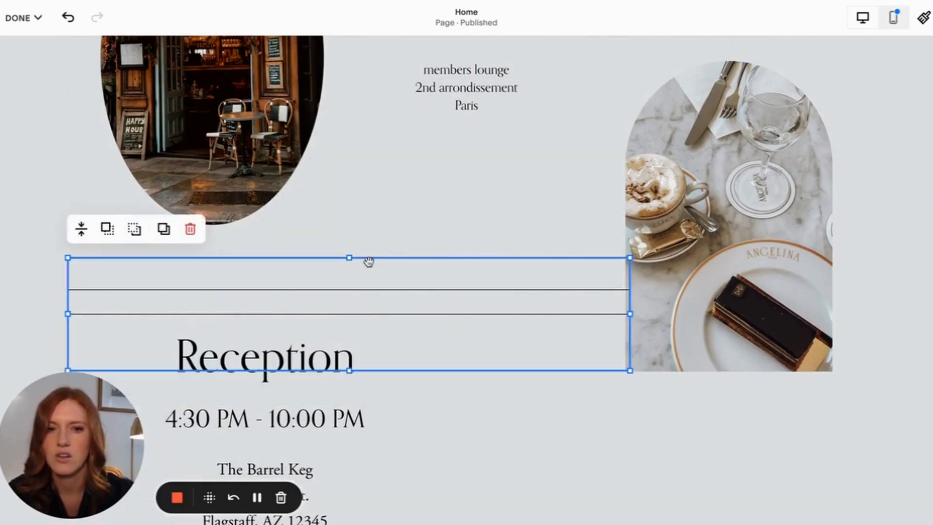
pyautogui.click(545, 289)
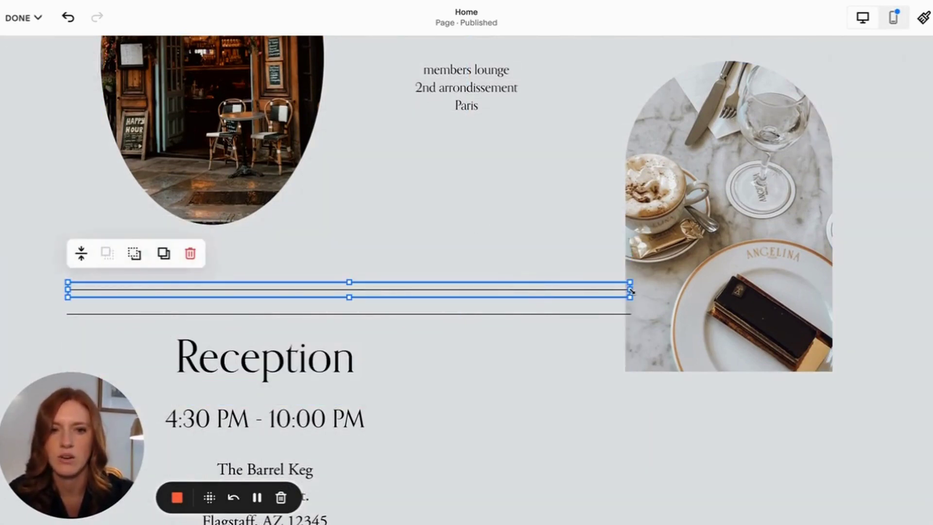
pyautogui.moveTo(631, 290); pyautogui.dragTo(665, 289)
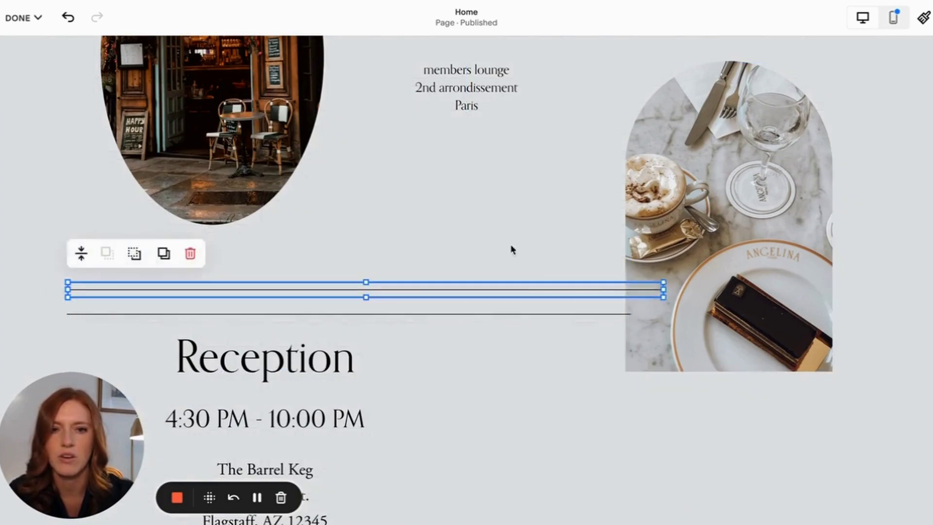
pyautogui.scroll(-5, 44, 283)
pyautogui.press('Escape')
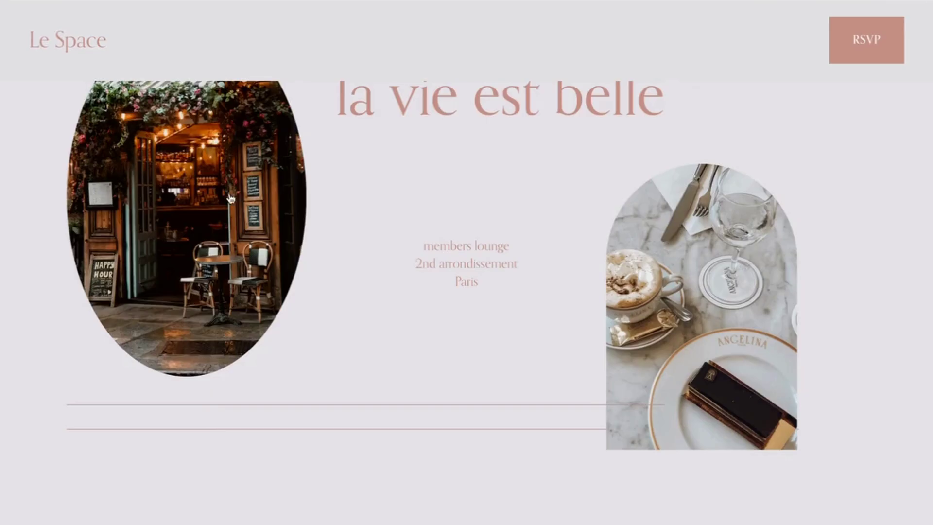
pyautogui.scroll(-7, 271, 258)
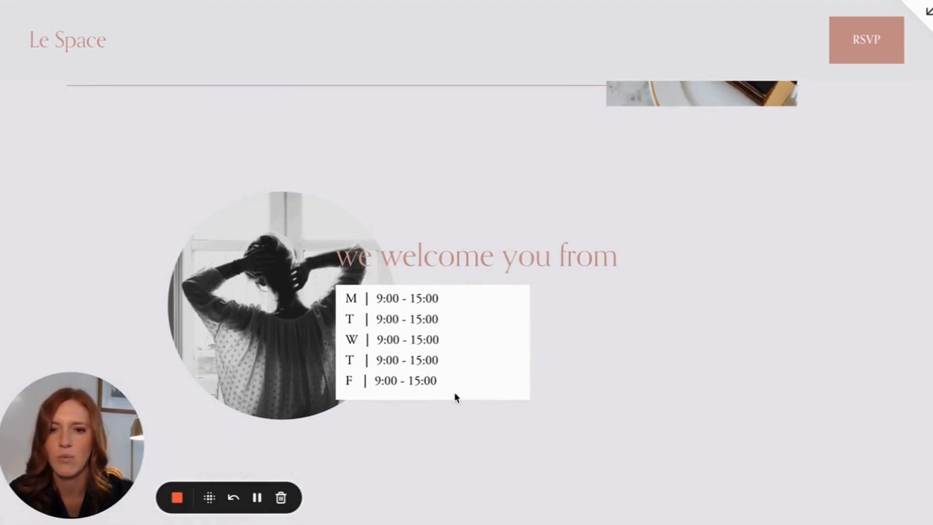
pyautogui.scroll(5, 480, 365)
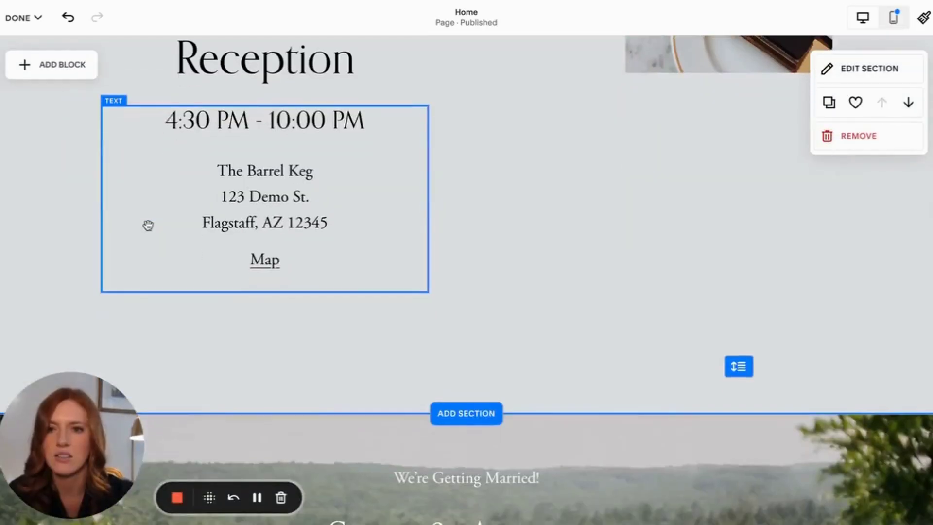
# Step: Delete the Reception text block and lower the upper divider line
pyautogui.click(294, 167)
pyautogui.click(196, 77)
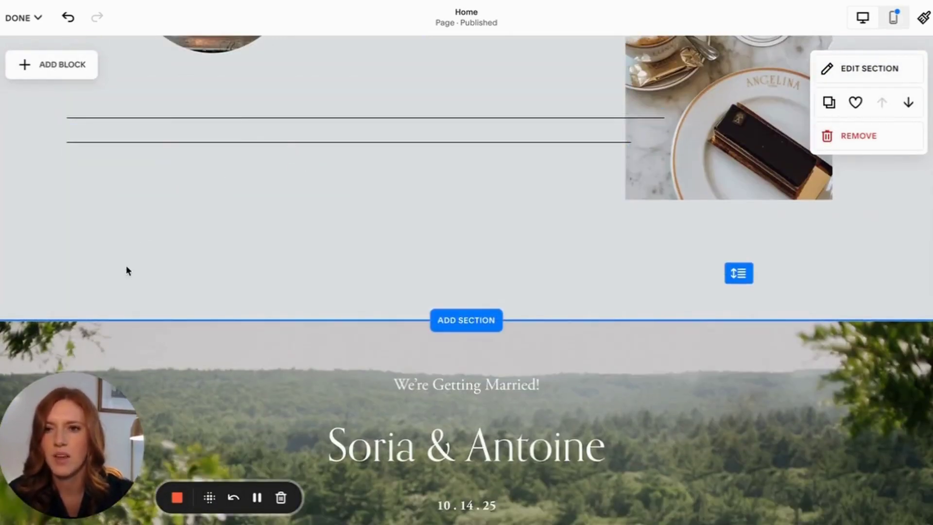
pyautogui.click(169, 119)
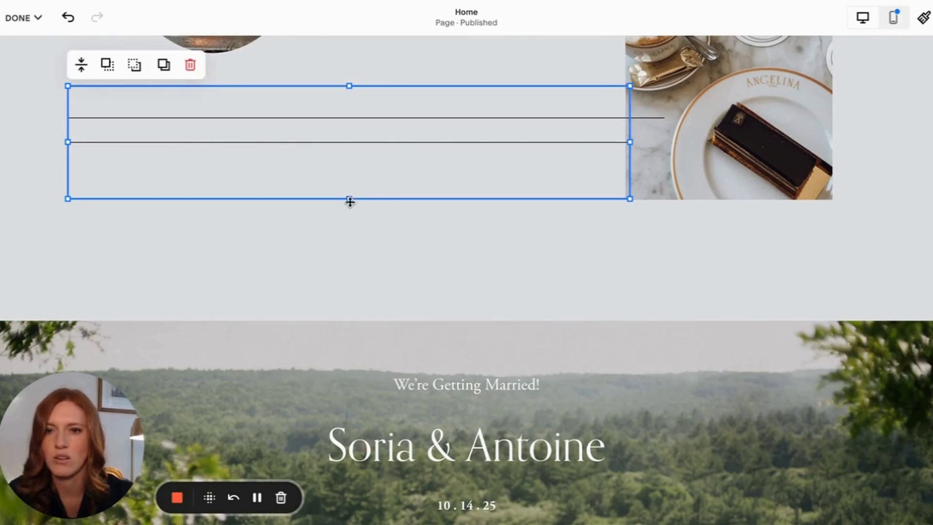
pyautogui.moveTo(350, 199); pyautogui.dragTo(335, 146)
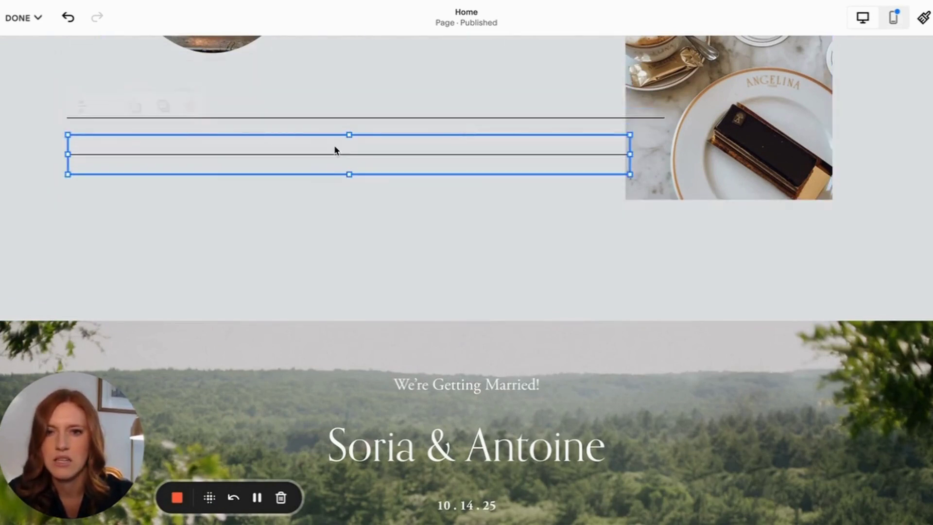
pyautogui.click(233, 210)
pyautogui.moveTo(273, 118); pyautogui.dragTo(290, 142)
pyautogui.click(249, 211)
# Step: Move the lower divider line down beside the dessert photo
pyautogui.click(256, 152)
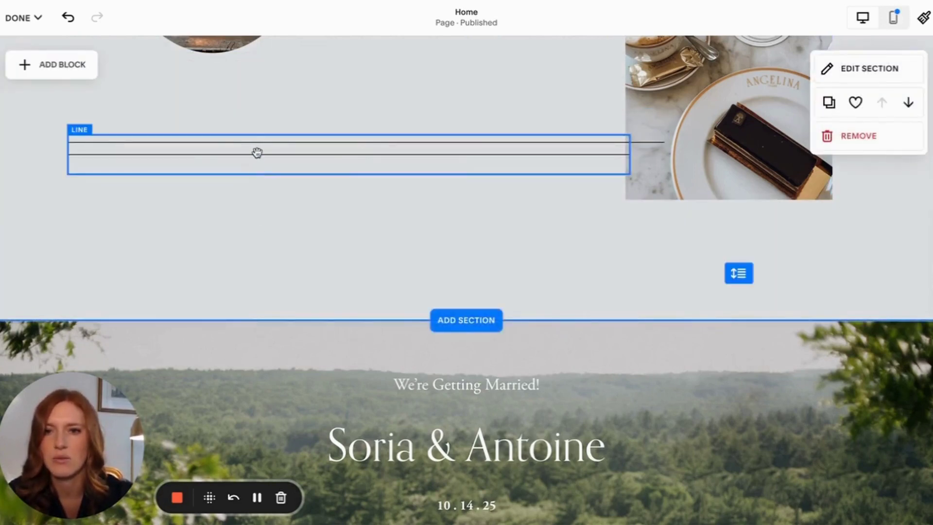
pyautogui.click(259, 253)
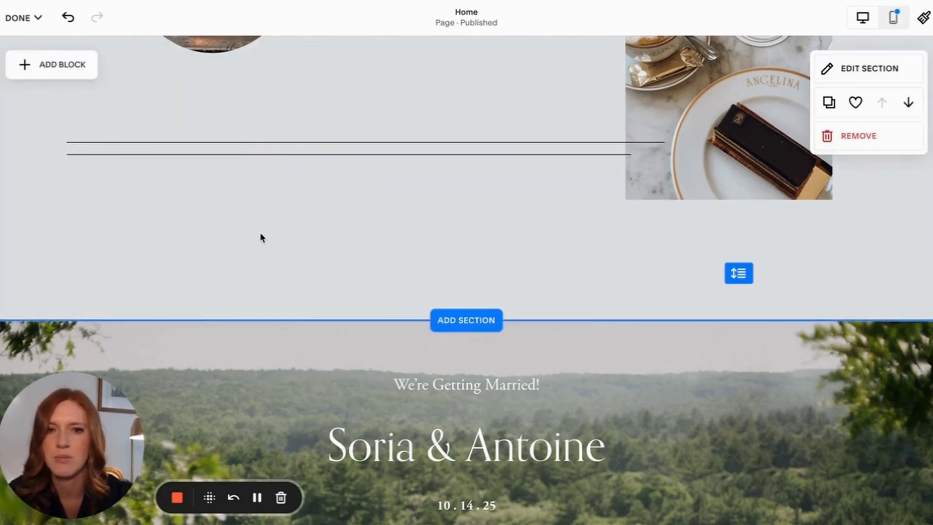
pyautogui.scroll(2, 473, 205)
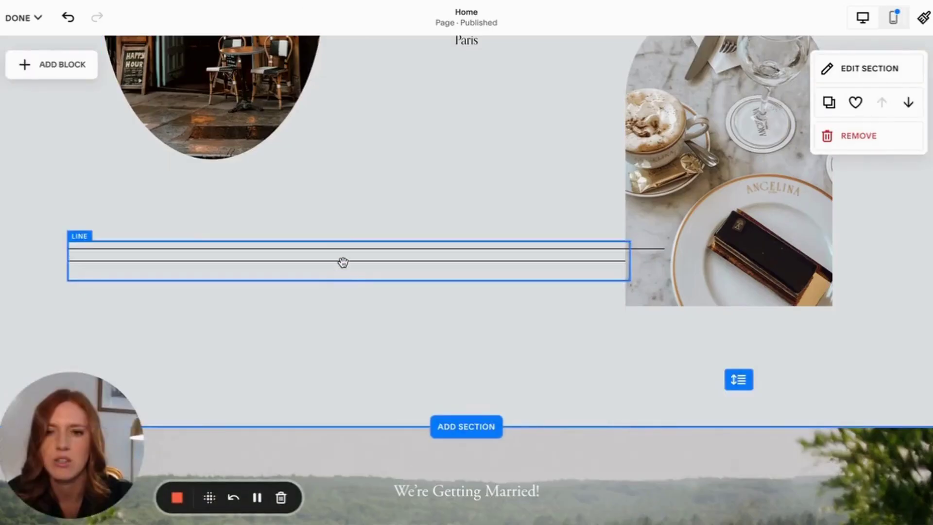
pyautogui.moveTo(344, 263); pyautogui.dragTo(285, 279)
pyautogui.click(264, 366)
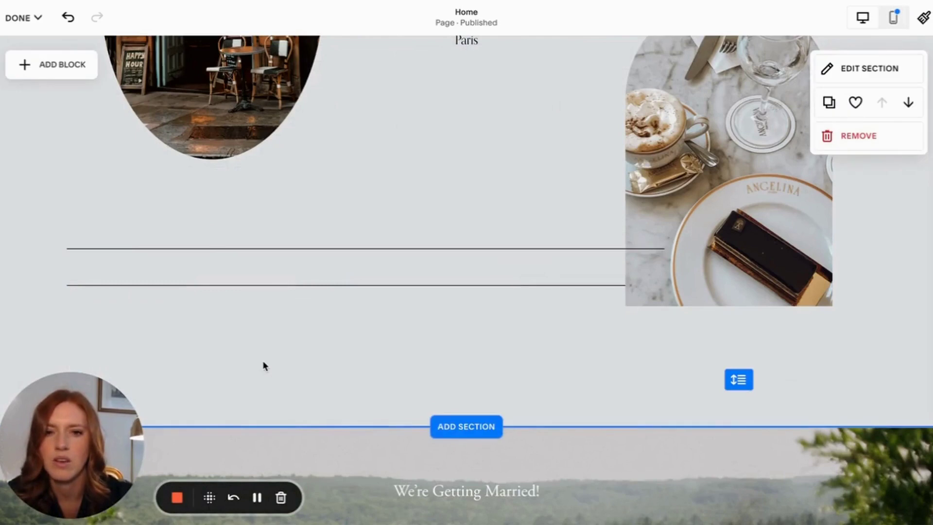
pyautogui.scroll(-2, 265, 331)
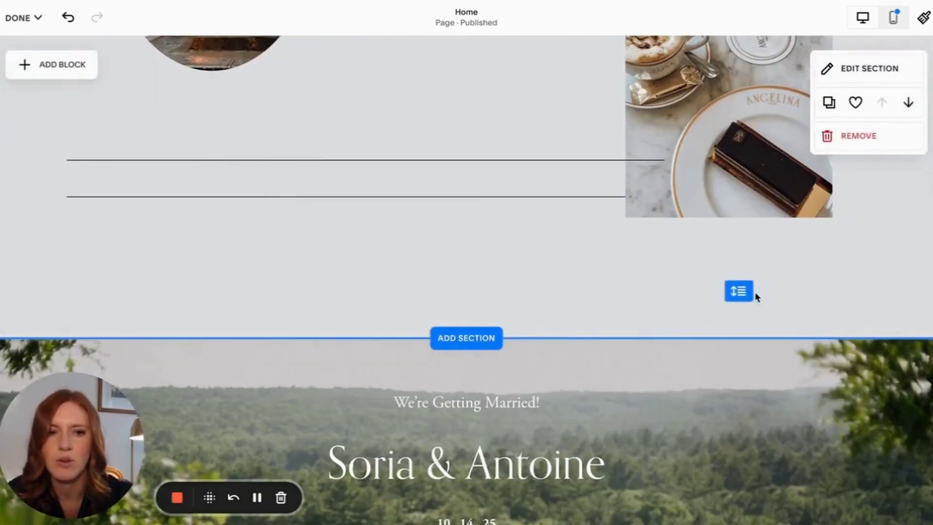
# Step: Make the section taller and bring the second divider line closer to the first
pyautogui.moveTo(739, 291); pyautogui.dragTo(738, 511)
pyautogui.scroll(4, 398, 174)
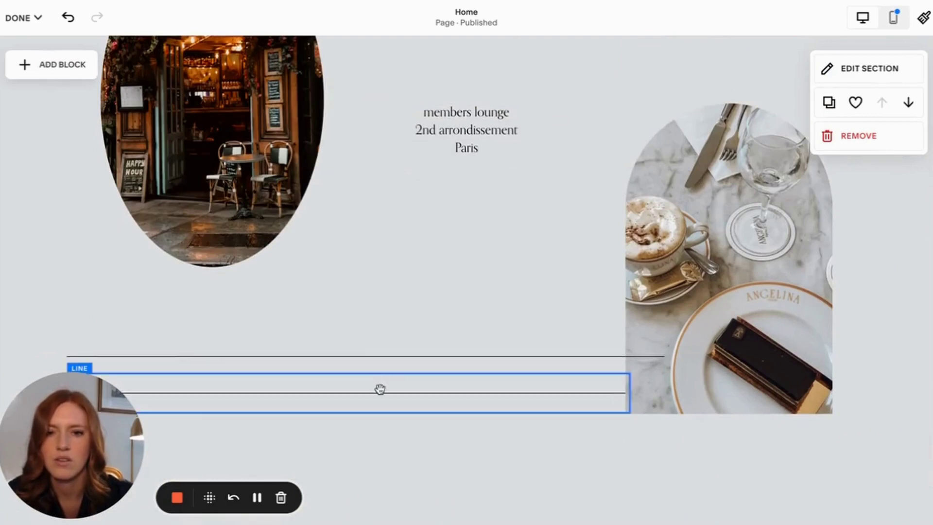
pyautogui.moveTo(379, 388); pyautogui.dragTo(313, 341)
pyautogui.click(292, 389)
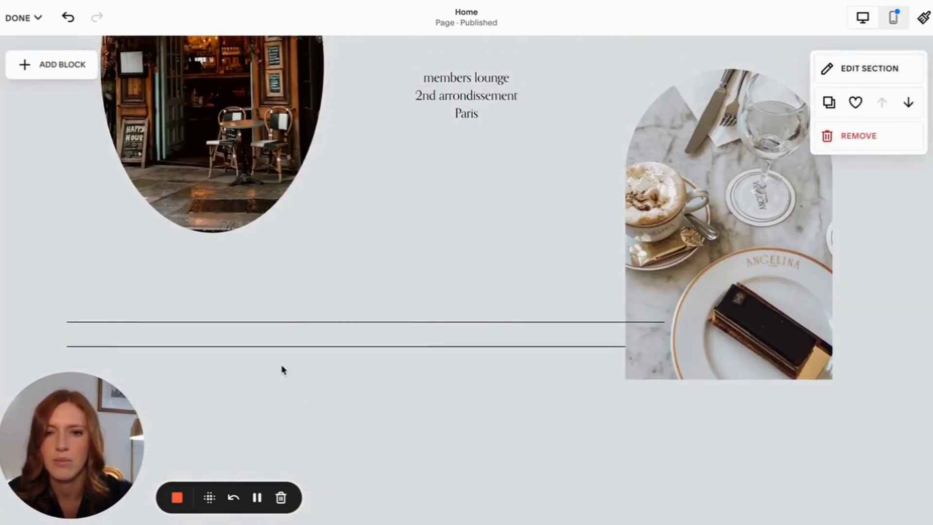
pyautogui.scroll(-4, 282, 369)
pyautogui.click(23, 18)
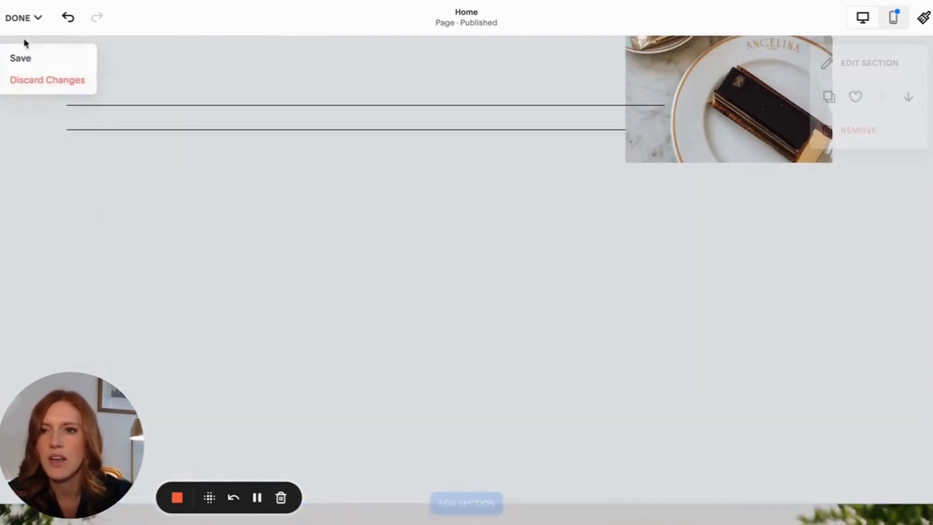
pyautogui.click(37, 150)
# Step: Add an image block and upload the black-and-white caroline-hernandez portrait photo
pyautogui.click(36, 63)
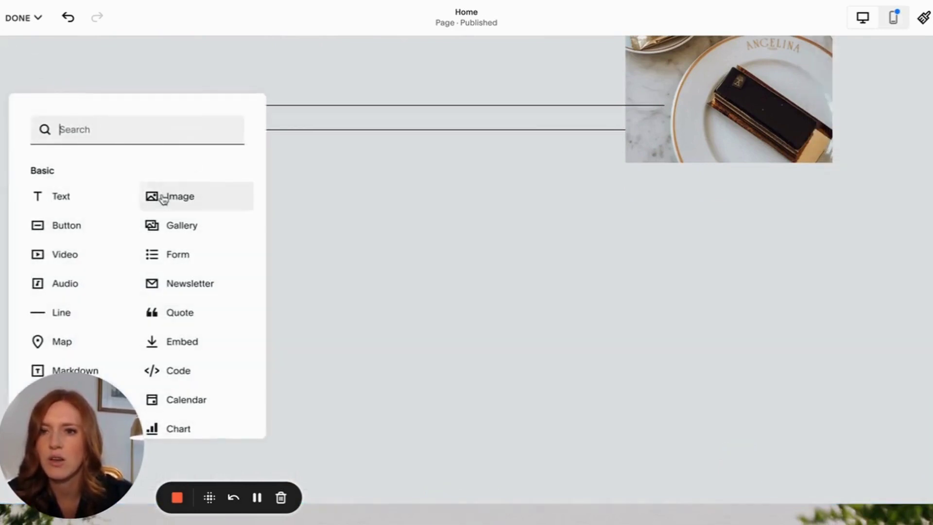
pyautogui.click(163, 198)
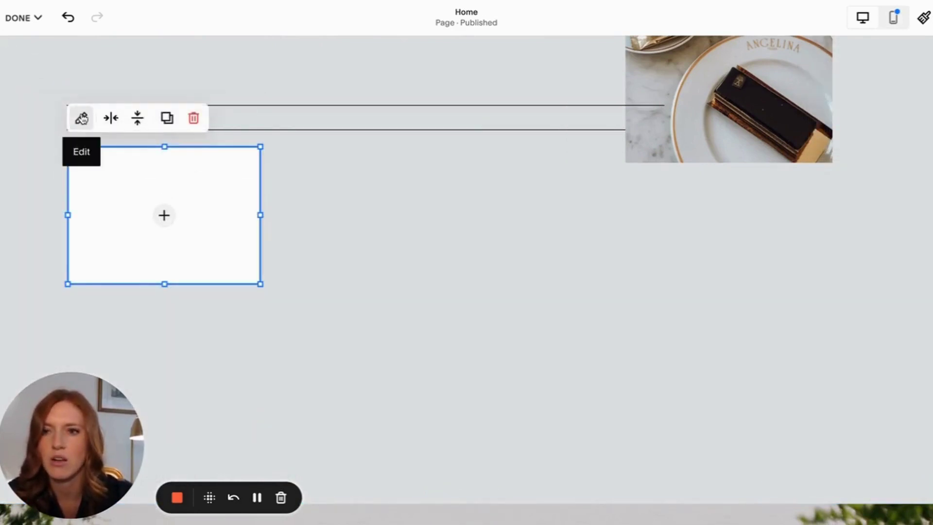
pyautogui.click(81, 116)
pyautogui.click(307, 166)
pyautogui.click(376, 237)
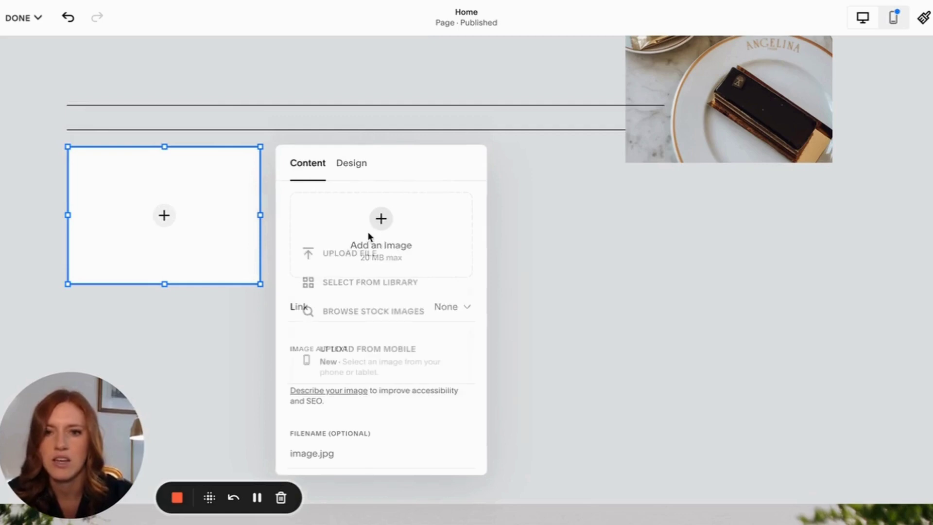
pyautogui.click(353, 253)
pyautogui.doubleClick(374, 213)
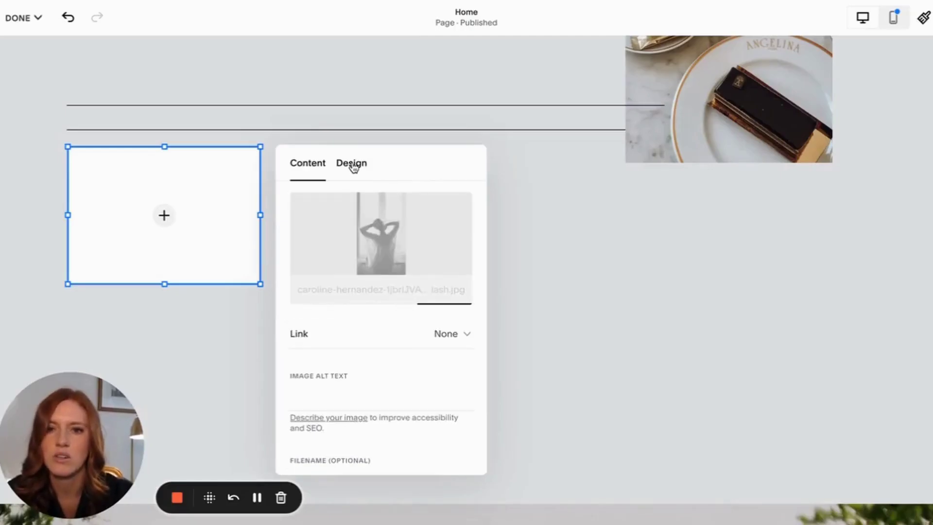
# Step: Crop the portrait to a circle and enlarge it below the divider lines
pyautogui.click(353, 164)
pyautogui.click(438, 212)
pyautogui.click(346, 239)
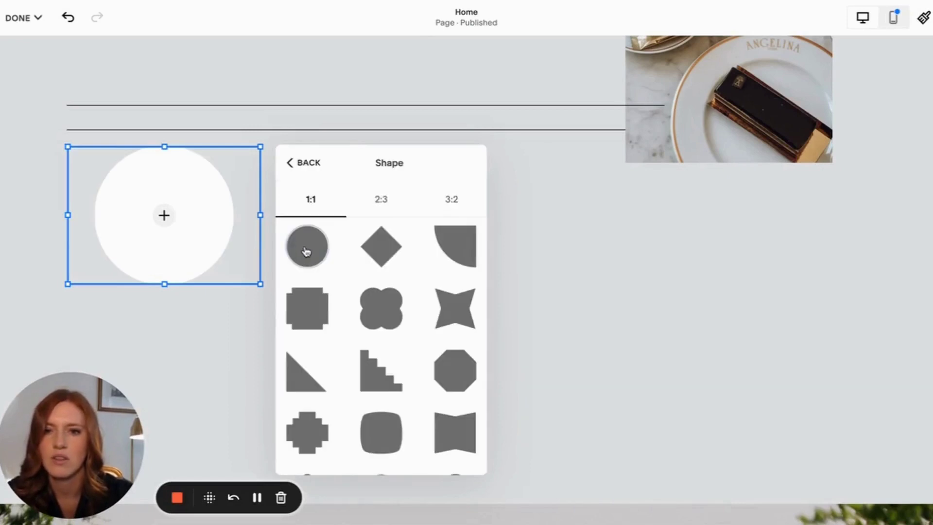
pyautogui.click(311, 164)
pyautogui.click(303, 163)
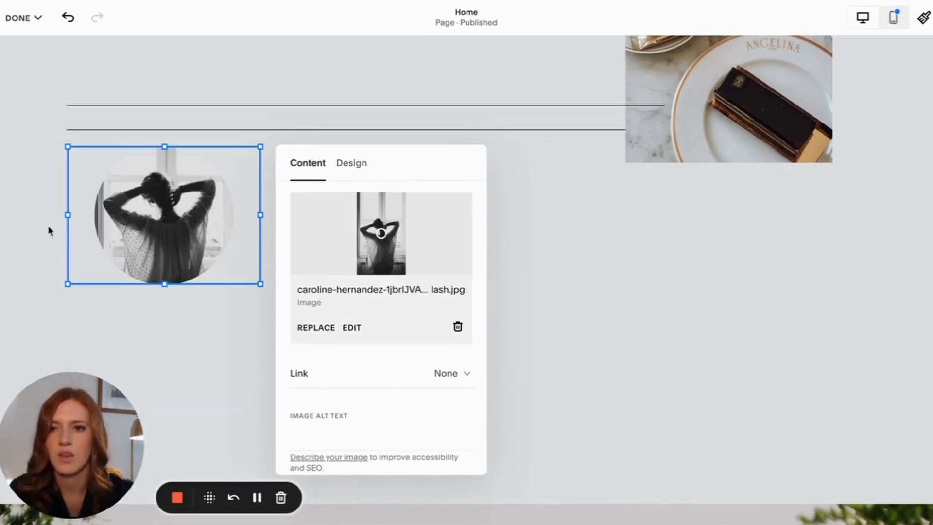
pyautogui.click(50, 229)
pyautogui.moveTo(174, 212); pyautogui.dragTo(207, 262)
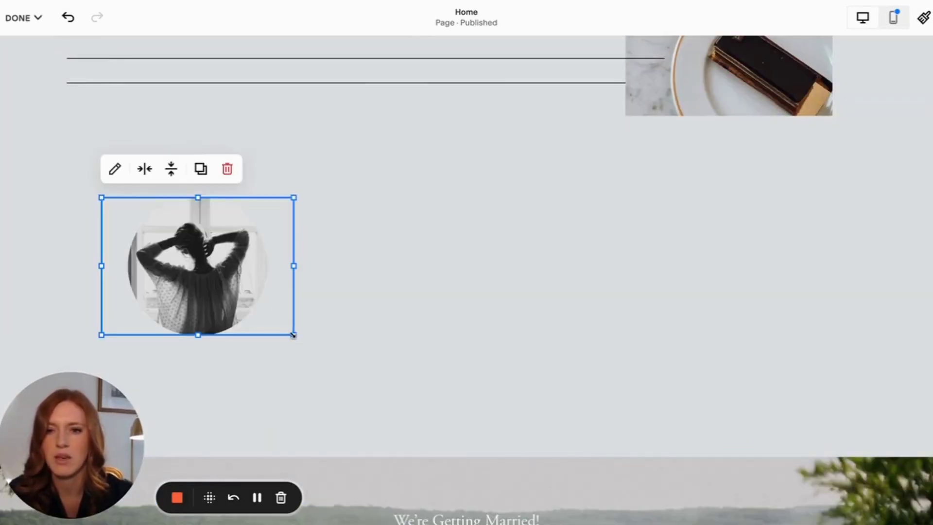
pyautogui.moveTo(293, 335); pyautogui.dragTo(330, 423)
pyautogui.click(100, 257)
pyautogui.scroll(-1, 138, 246)
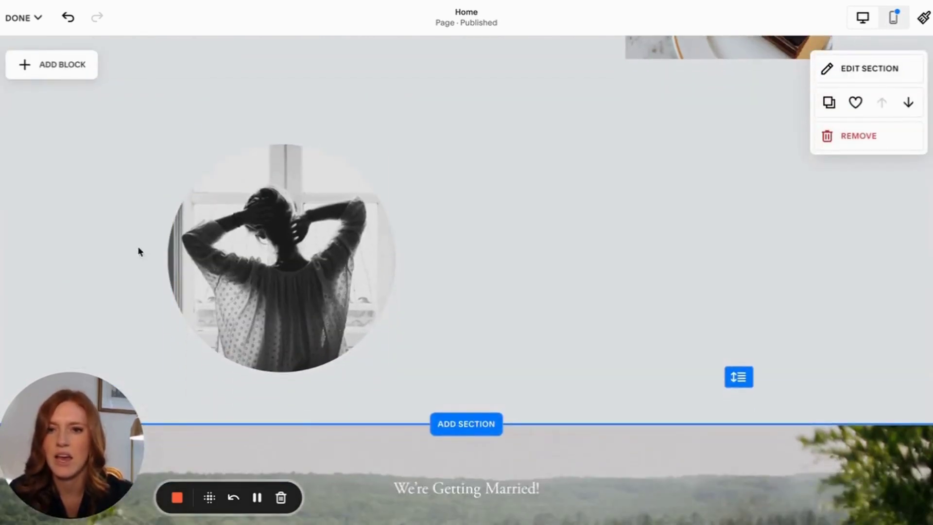
# Step: Add a new text block and position it to the right of the circular photo
pyautogui.click(27, 55)
pyautogui.click(54, 195)
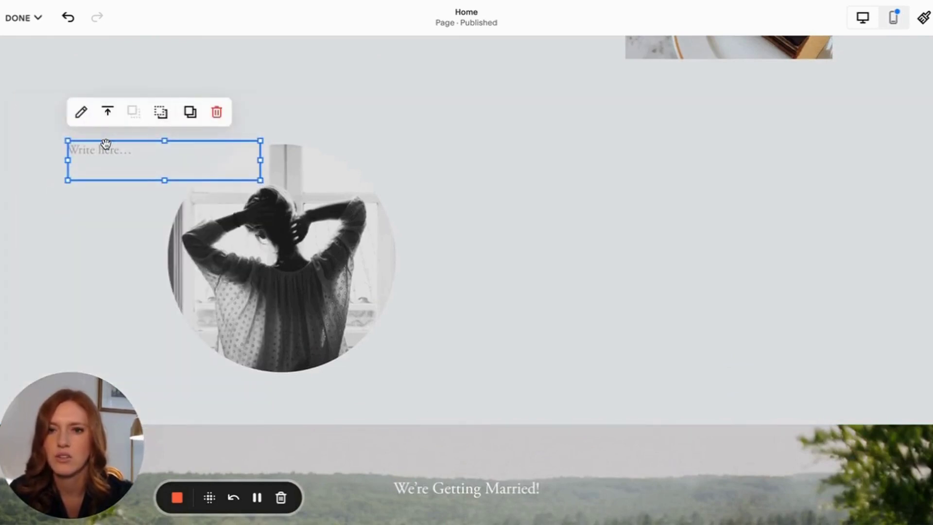
pyautogui.moveTo(105, 144); pyautogui.dragTo(415, 177)
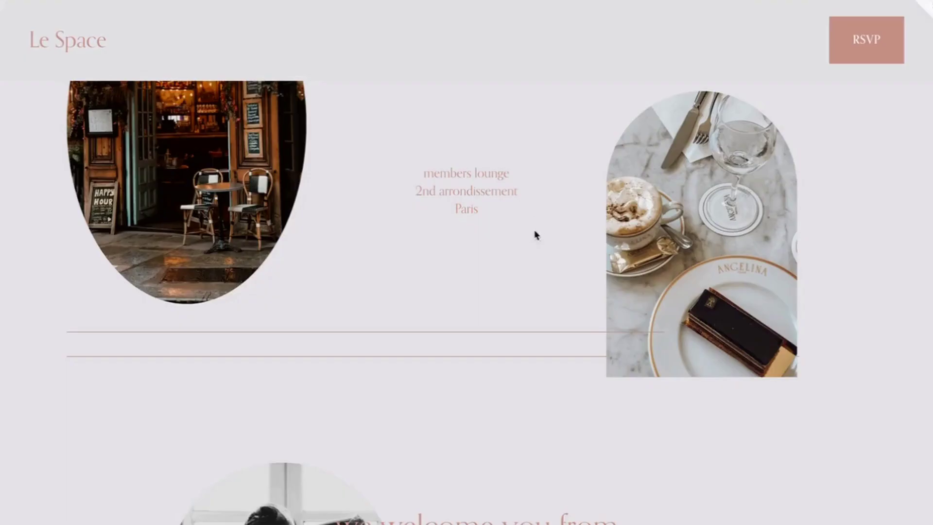
pyautogui.scroll(-6, 535, 234)
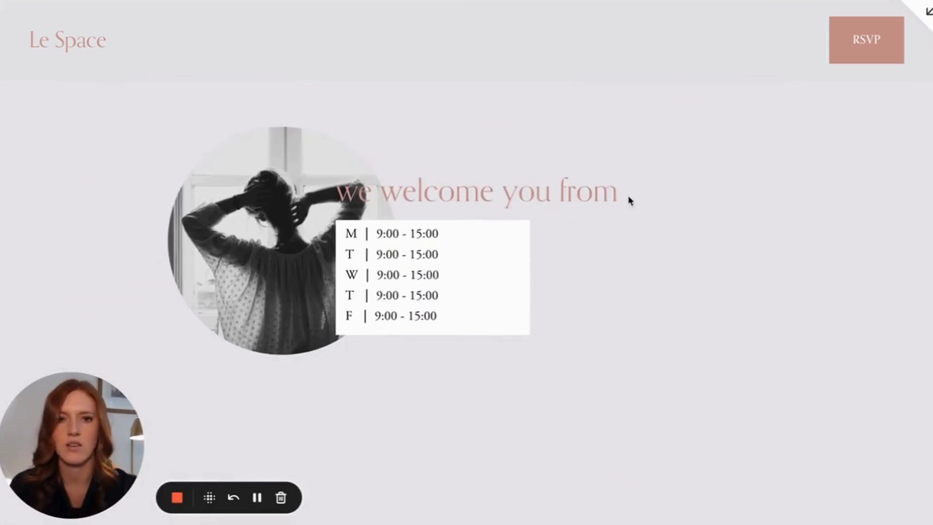
# Step: Paste 'we welcome you from' into the block and widen it onto one line
pyautogui.moveTo(631, 200); pyautogui.dragTo(338, 194)
pyautogui.hotkey('ctrl', 'c')
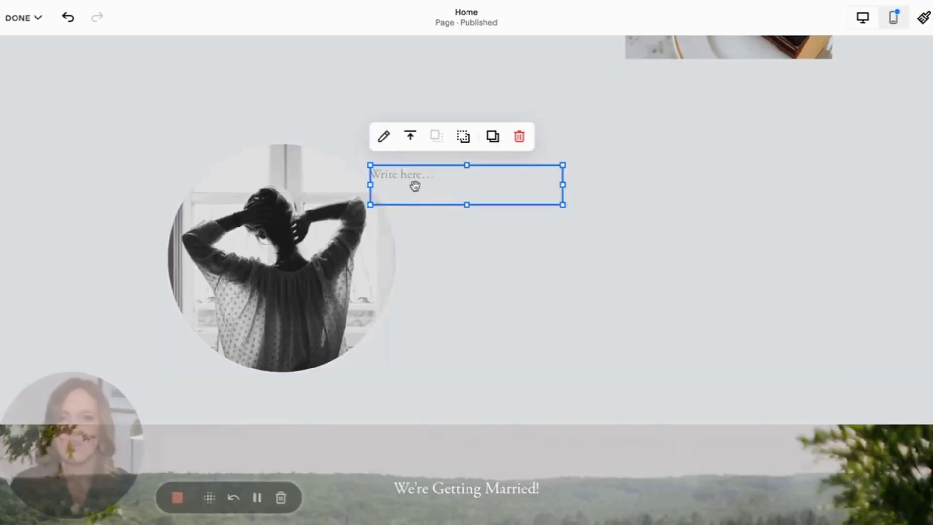
pyautogui.click(414, 180)
pyautogui.hotkey('ctrl', 'v')
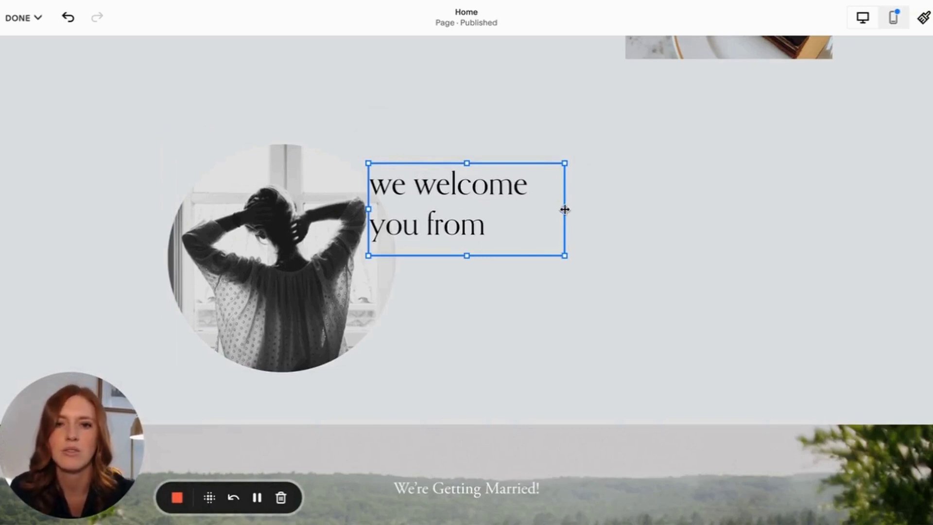
pyautogui.moveTo(565, 209); pyautogui.dragTo(697, 214)
pyautogui.click(715, 252)
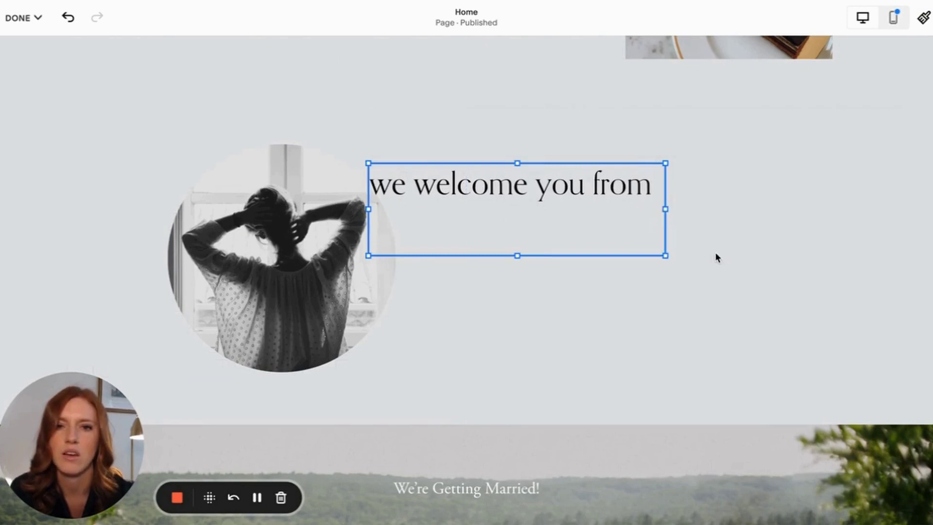
pyautogui.click(432, 178)
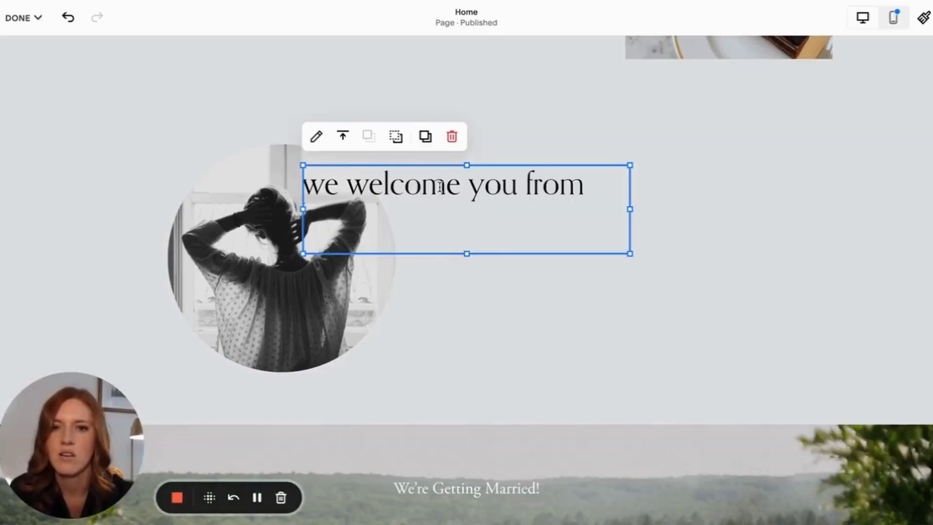
pyautogui.click(109, 212)
# Step: Add a text block below the heading containing the Monday–Friday 9:00 - 15:00 hours
pyautogui.click(39, 61)
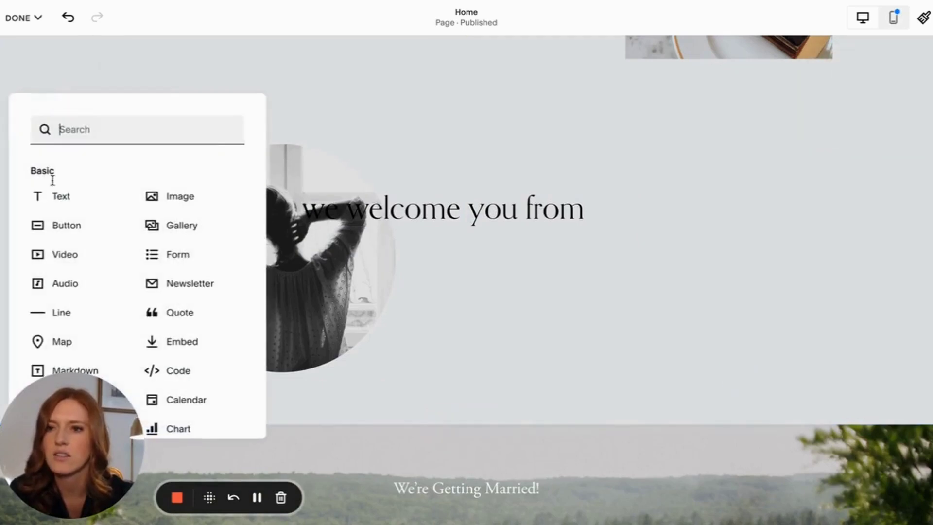
pyautogui.moveTo(54, 194); pyautogui.dragTo(386, 241)
pyautogui.click(396, 202)
pyautogui.click(390, 249)
pyautogui.click(390, 249)
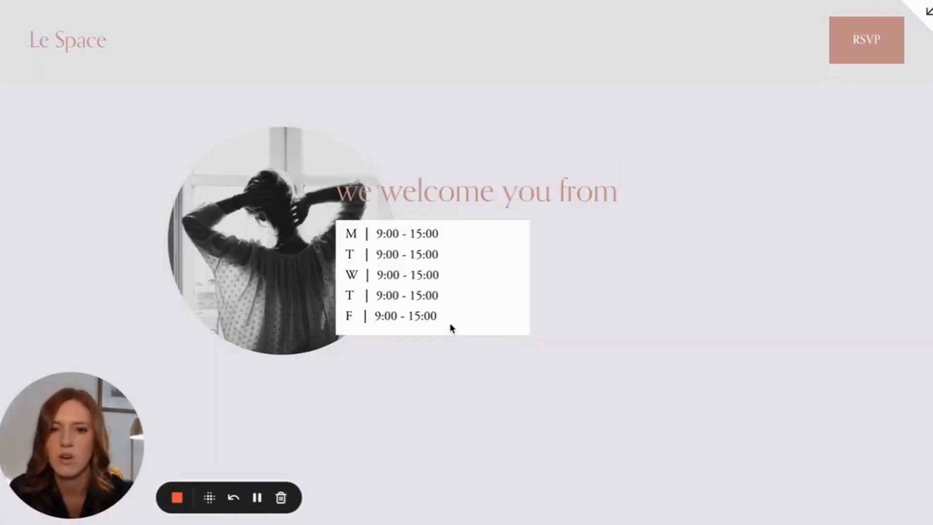
pyautogui.moveTo(441, 316); pyautogui.dragTo(335, 221)
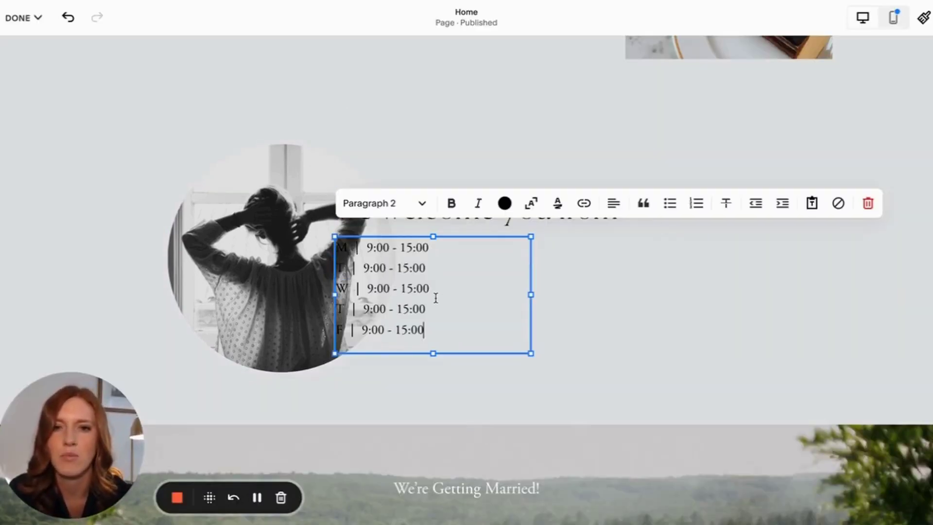
pyautogui.press('Escape')
# Step: Give the hours block a white background with custom padding: 2% top/bottom, 7% sides
pyautogui.click(425, 290)
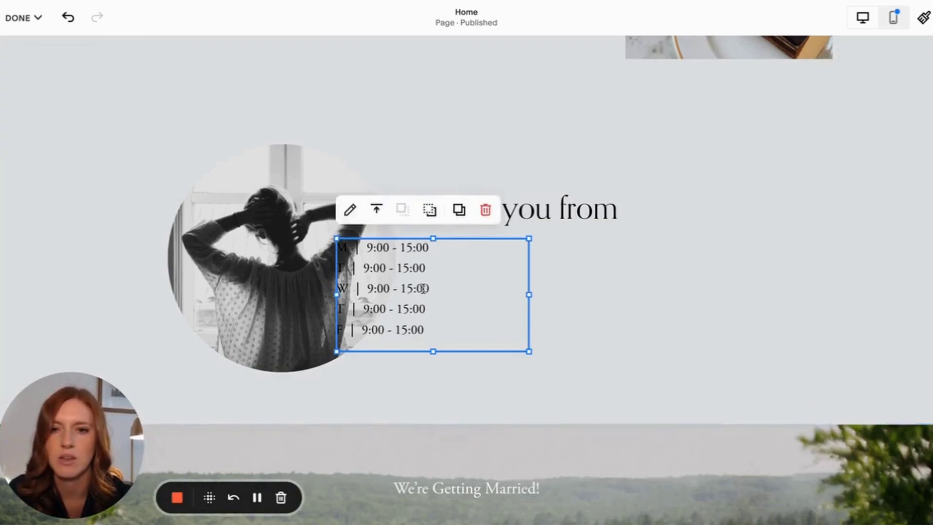
pyautogui.click(351, 212)
pyautogui.click(634, 258)
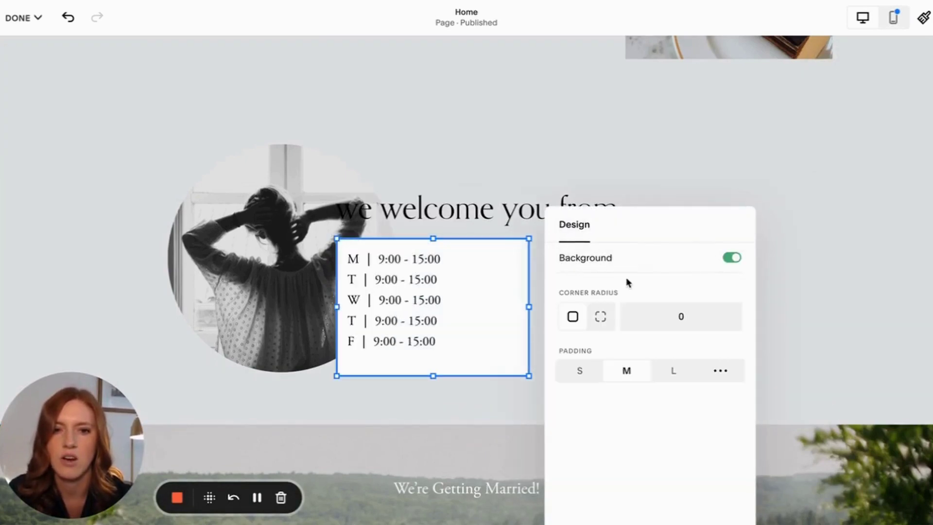
pyautogui.click(722, 374)
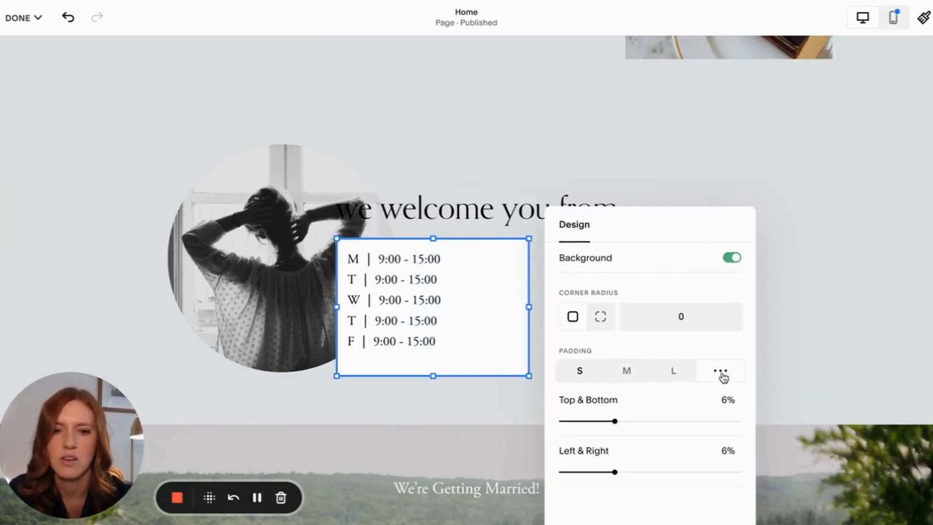
pyautogui.moveTo(615, 422); pyautogui.dragTo(580, 421)
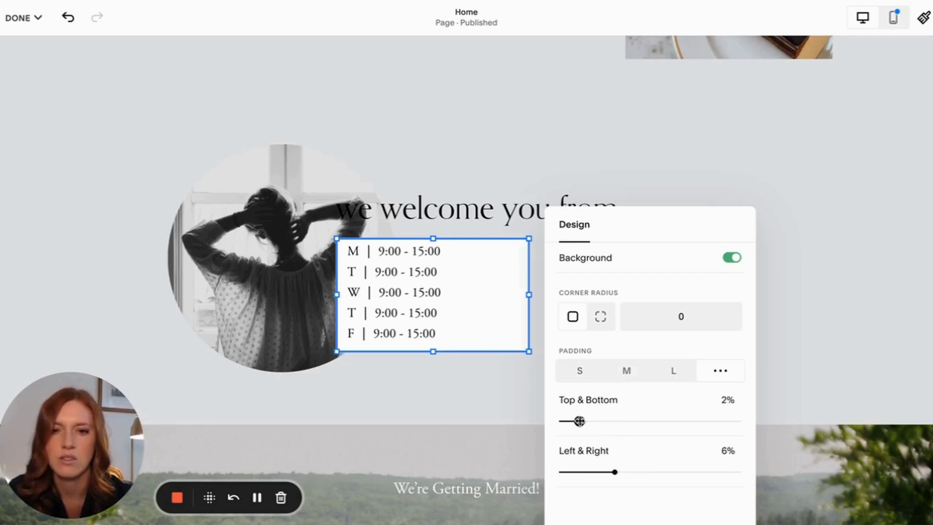
pyautogui.moveTo(614, 472); pyautogui.dragTo(623, 471)
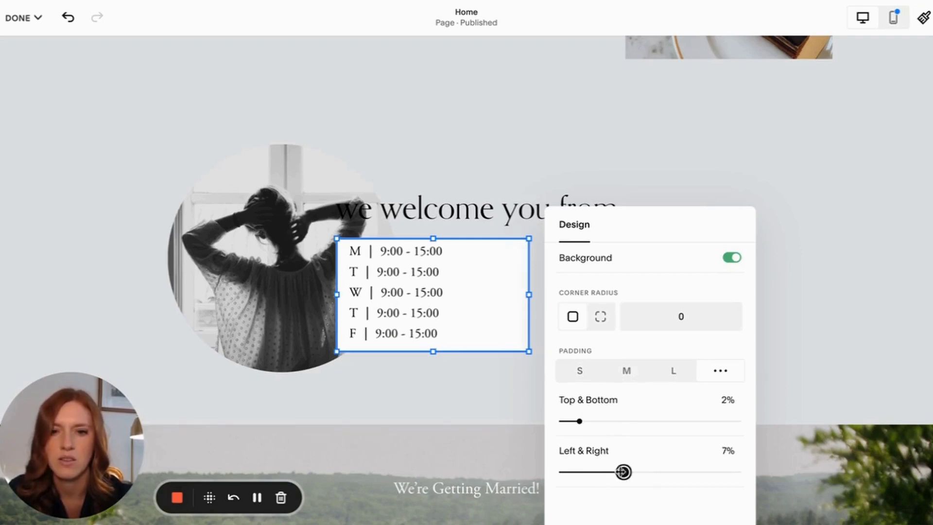
pyautogui.click(349, 411)
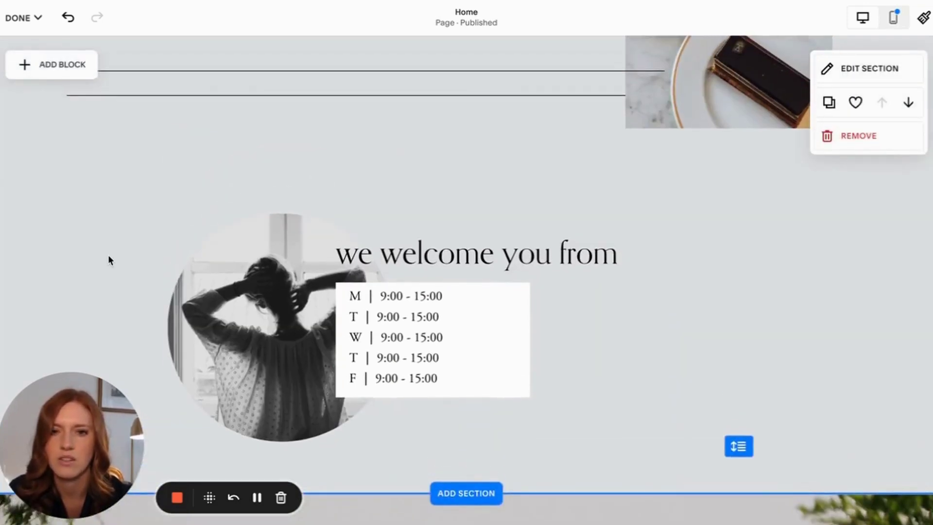
pyautogui.scroll(10, 108, 254)
# Step: Scroll through the full-screen lounge preview, then exit back to the Home page editor
pyautogui.scroll(-5, 30, 286)
pyautogui.scroll(-5, 30, 286)
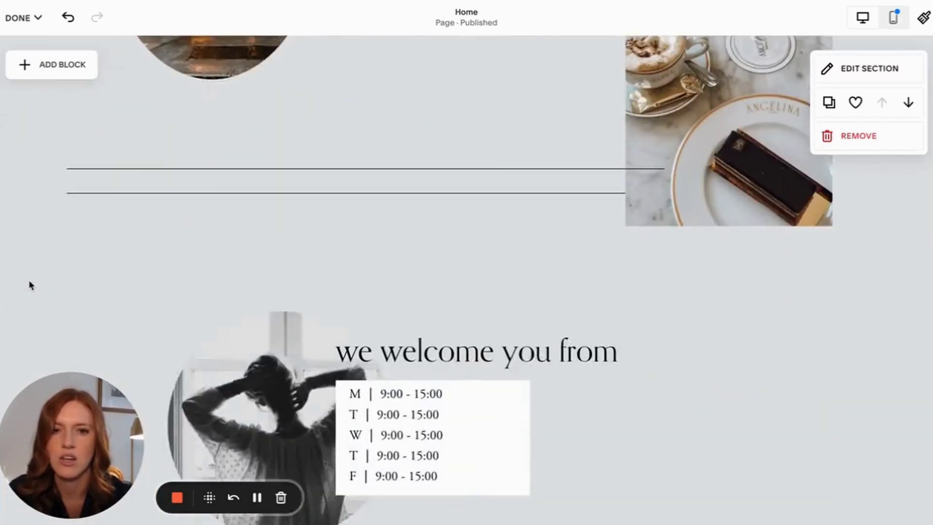
pyautogui.scroll(10, 29, 285)
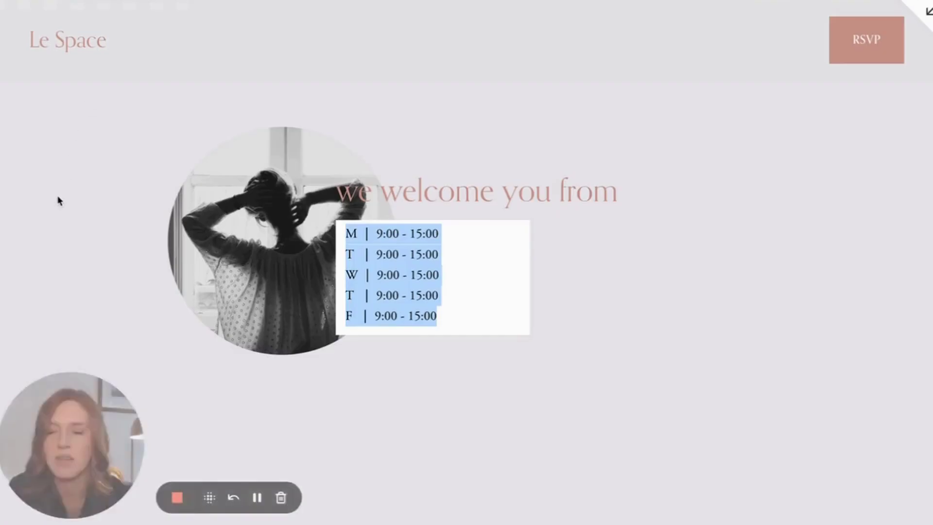
pyautogui.scroll(4, 48, 202)
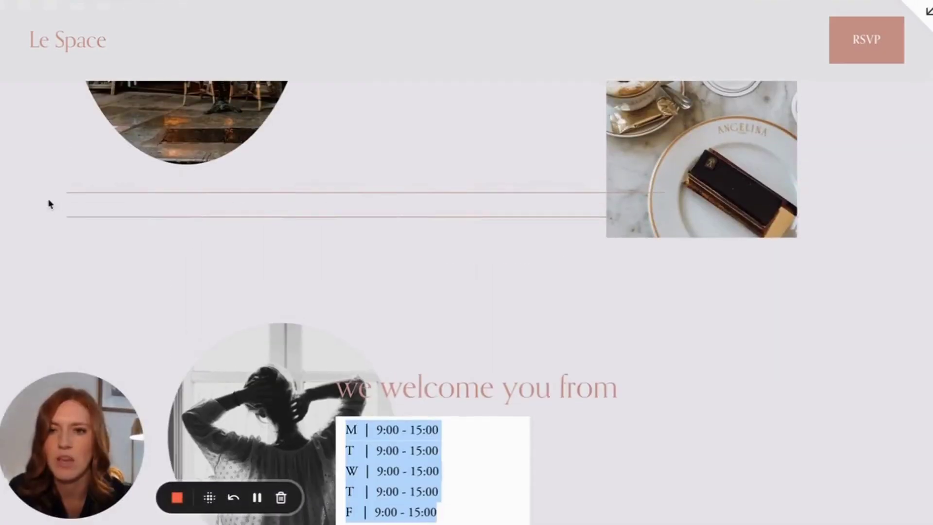
pyautogui.click(22, 206)
pyautogui.scroll(6, 23, 206)
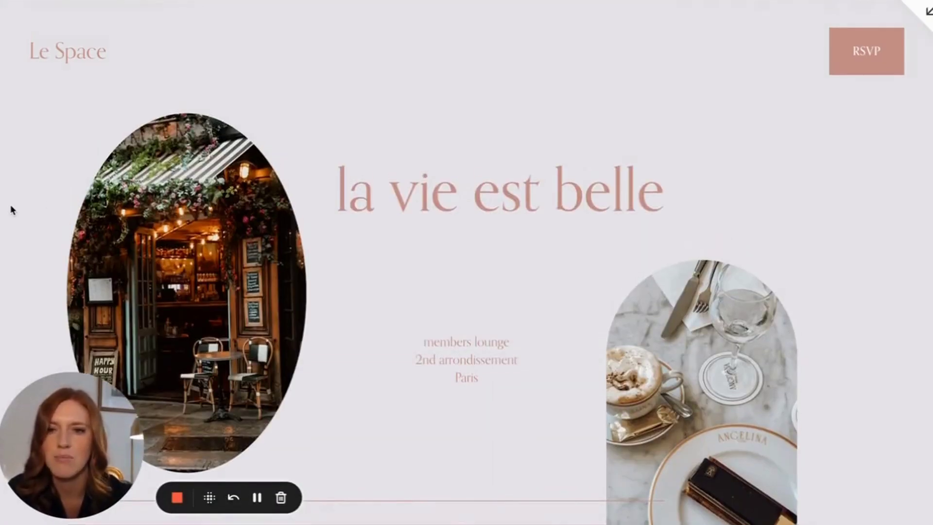
pyautogui.scroll(-5, 10, 209)
pyautogui.scroll(5, 11, 209)
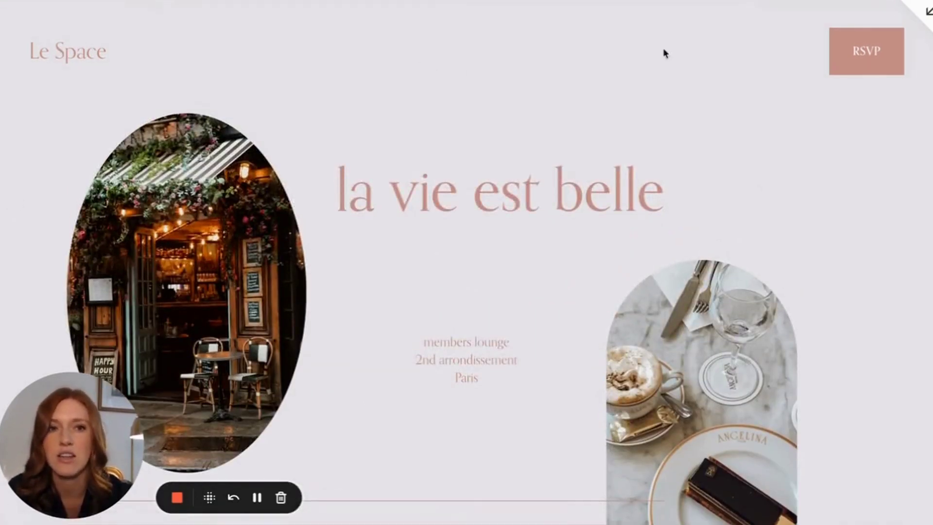
pyautogui.click(927, 10)
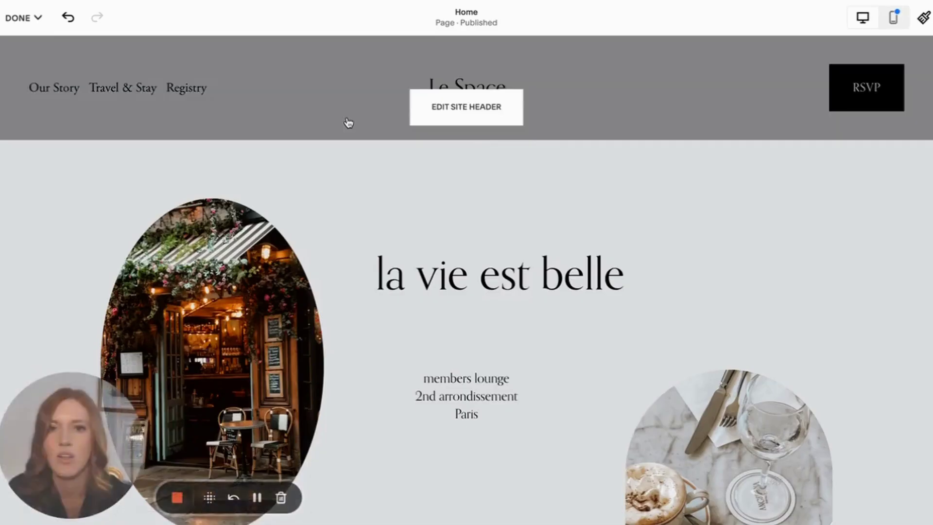
# Step: Save the page and open the site colour palette for editing
pyautogui.moveTo(15, 21)
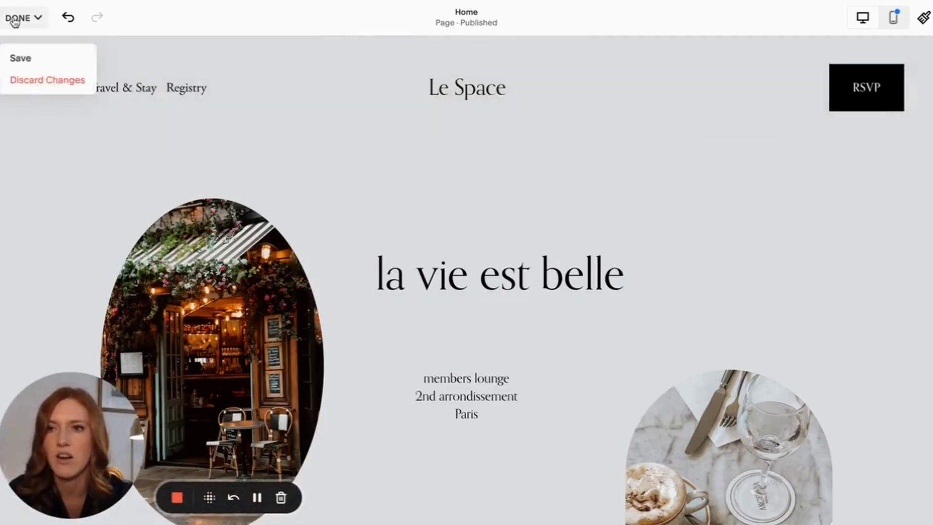
pyautogui.click(21, 58)
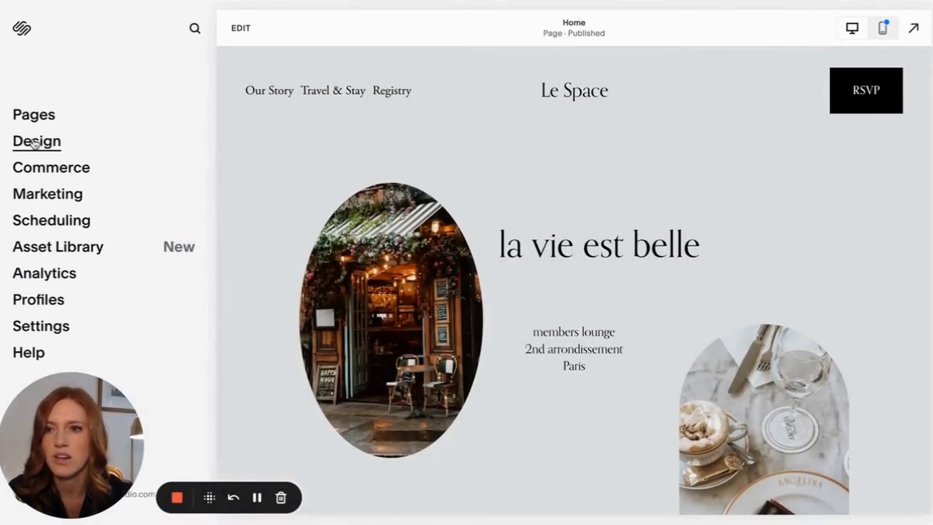
pyautogui.click(32, 140)
pyautogui.click(31, 124)
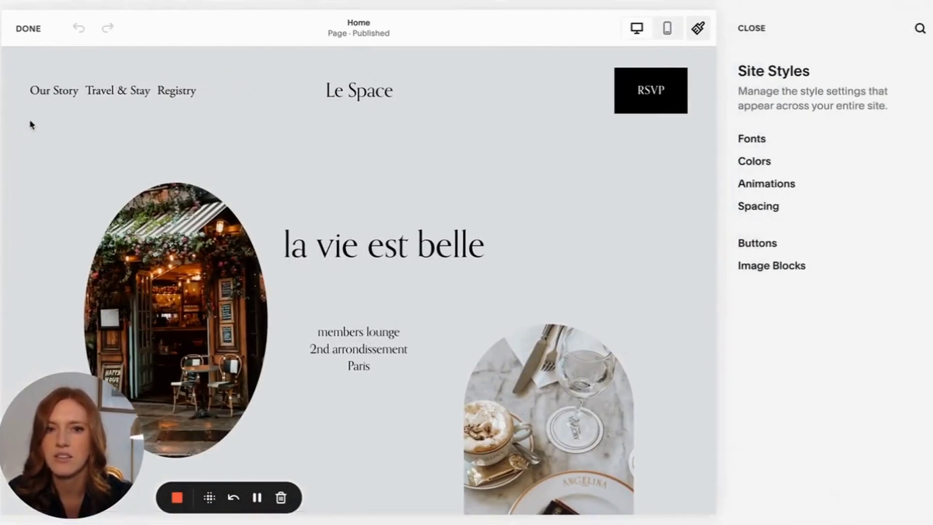
pyautogui.click(752, 161)
pyautogui.click(773, 202)
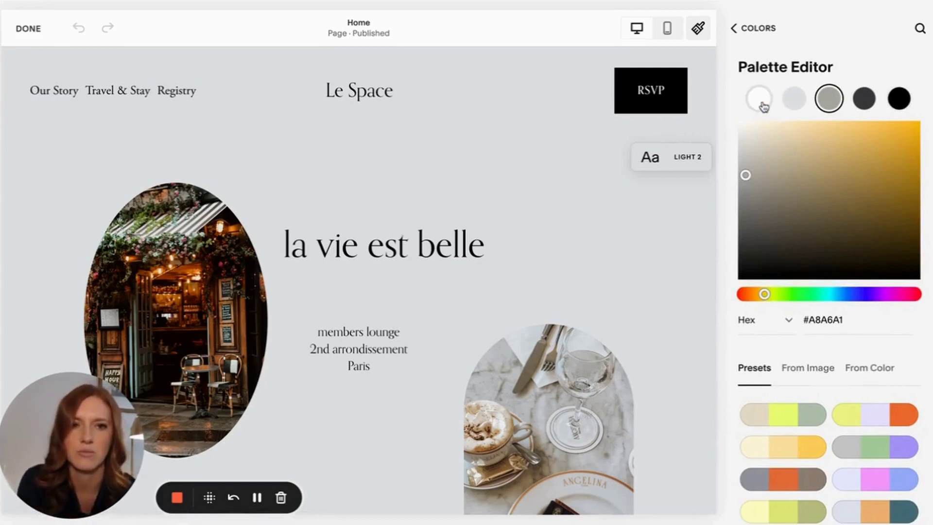
# Step: Apply the pink preset palette (#C79288) and save the site styles
pyautogui.scroll(-8, 833, 190)
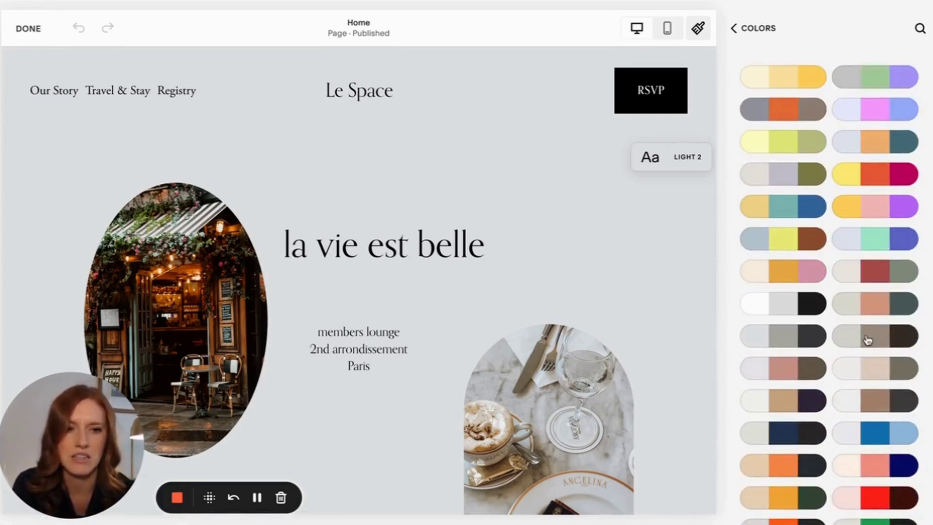
pyautogui.click(873, 339)
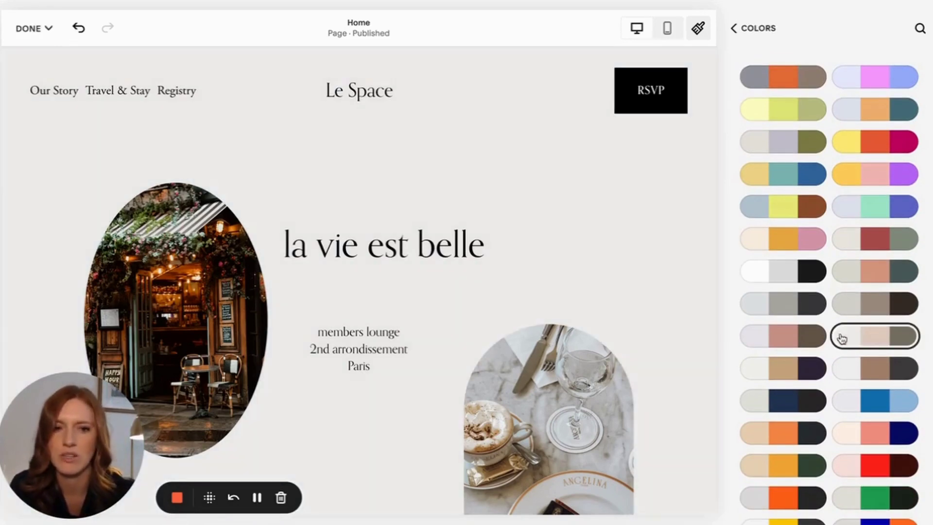
pyautogui.click(780, 340)
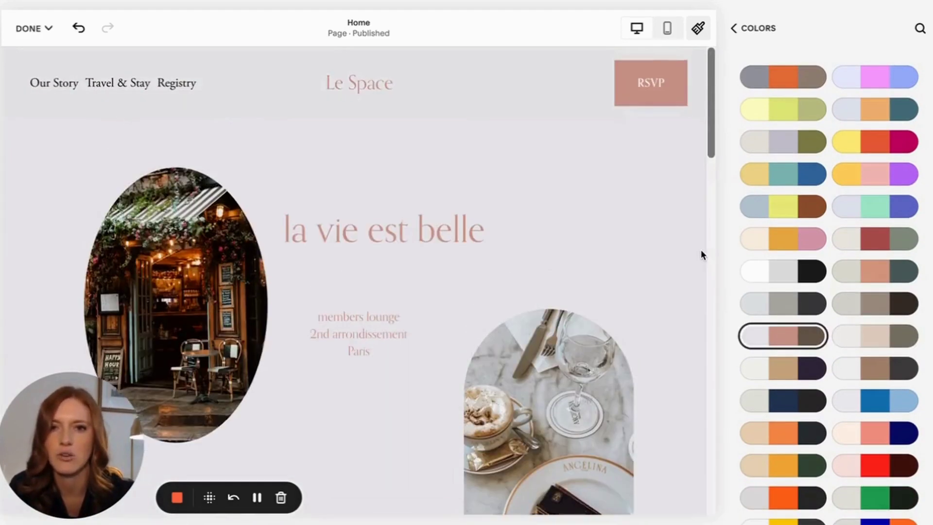
pyautogui.scroll(-2, 820, 270)
pyautogui.scroll(6, 821, 270)
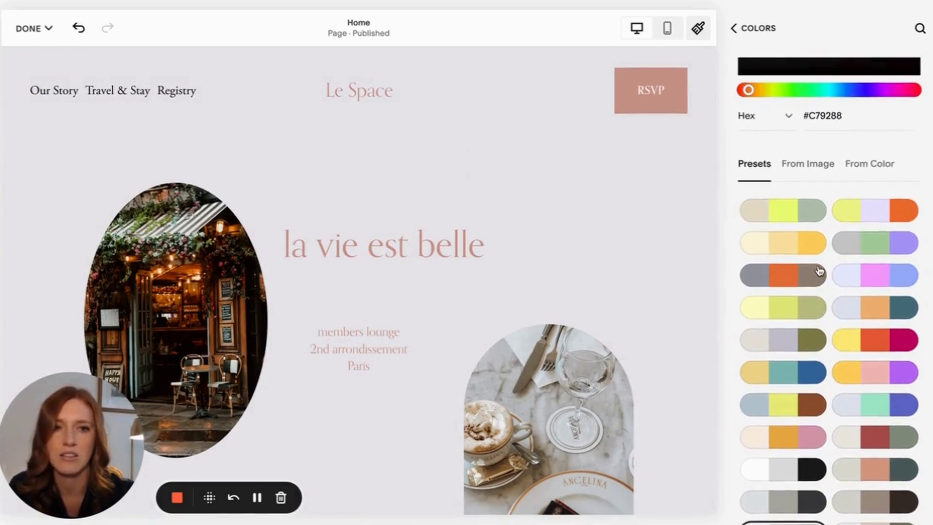
pyautogui.scroll(4, 781, 340)
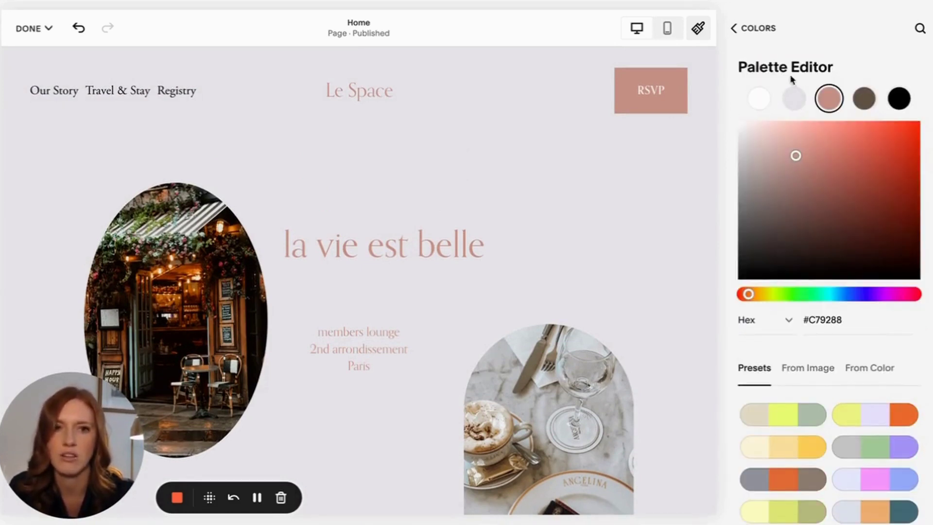
pyautogui.click(749, 29)
pyautogui.click(33, 28)
pyautogui.click(28, 69)
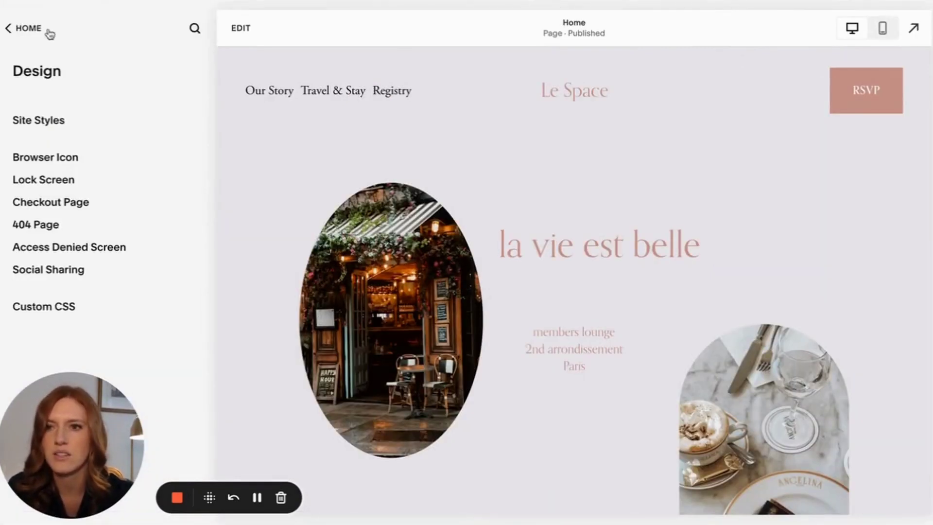
pyautogui.click(28, 28)
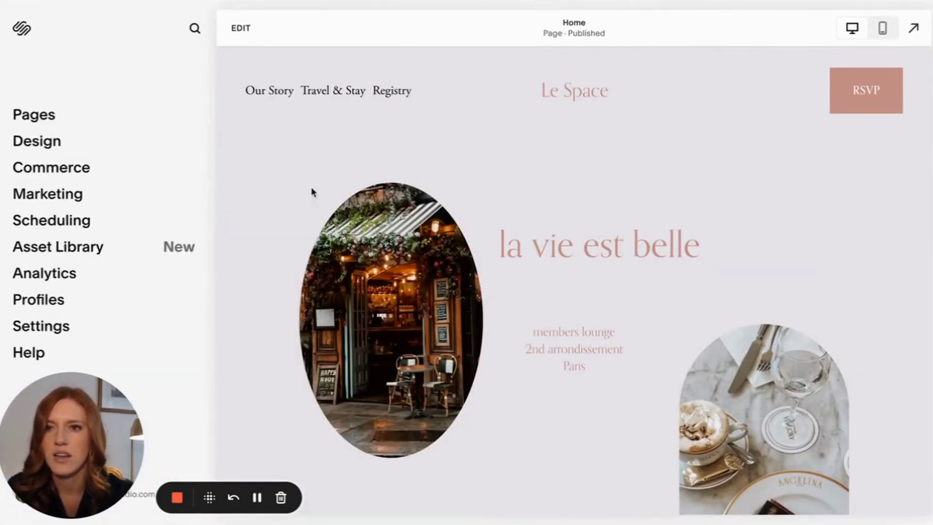
# Step: Move Our Story, Registry and Travel & Stay from the main navigation to Not Linked
pyautogui.click(38, 114)
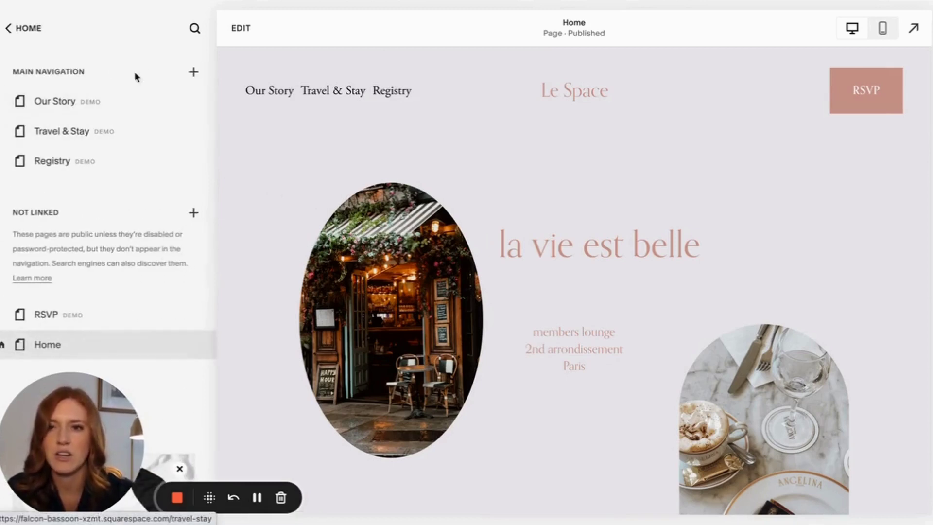
pyautogui.moveTo(75, 101); pyautogui.dragTo(73, 288)
pyautogui.moveTo(57, 130); pyautogui.dragTo(49, 252)
pyautogui.moveTo(62, 101); pyautogui.dragTo(58, 263)
# Step: Switch the site header to the logo-left layout with Le Space on the left, and save
pyautogui.click(241, 27)
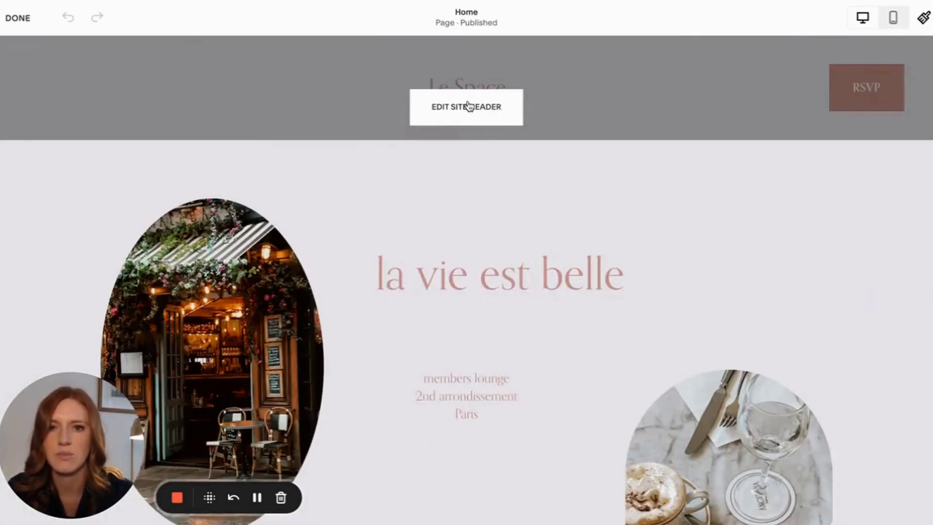
pyautogui.click(467, 107)
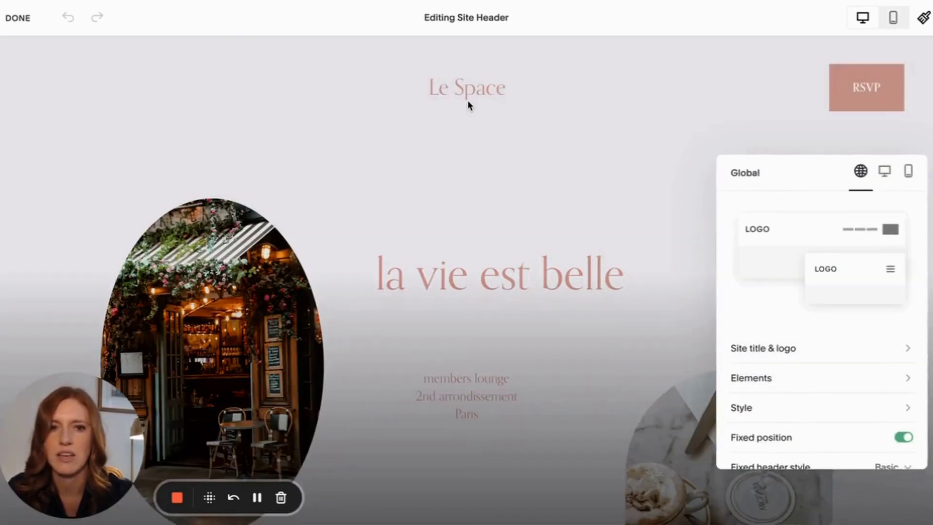
pyautogui.scroll(-2, 777, 340)
pyautogui.click(752, 364)
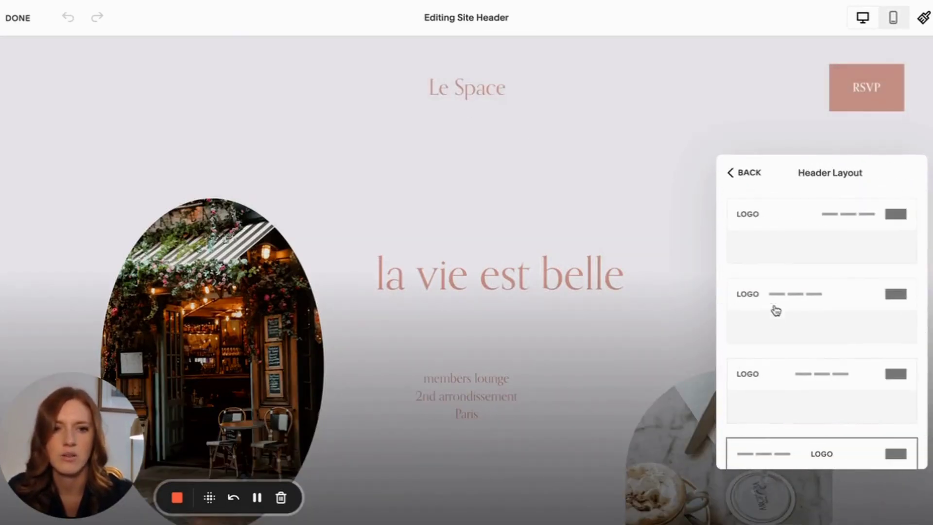
pyautogui.click(771, 302)
pyautogui.click(22, 18)
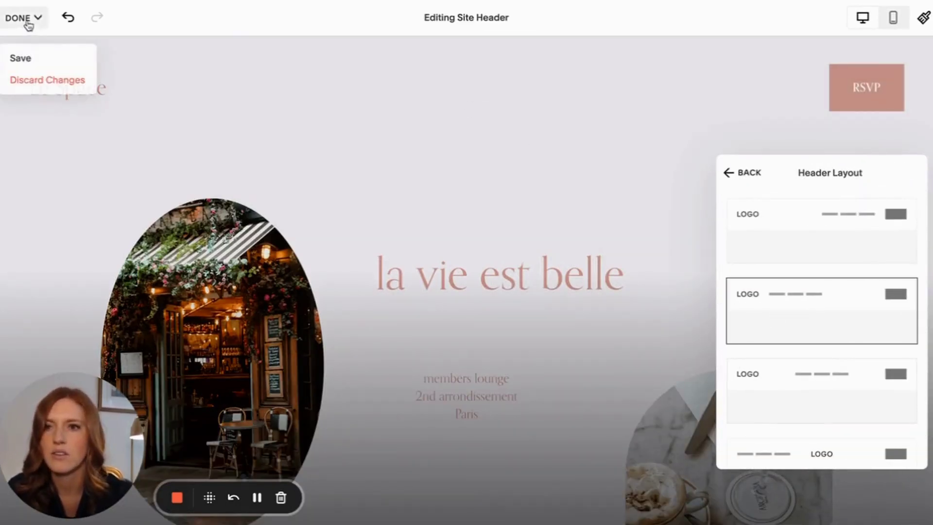
pyautogui.click(20, 58)
pyautogui.press('Escape')
# Step: Drag the arch café photo further down the section grid, below the la vie est belle heading
pyautogui.scroll(-10, 34, 277)
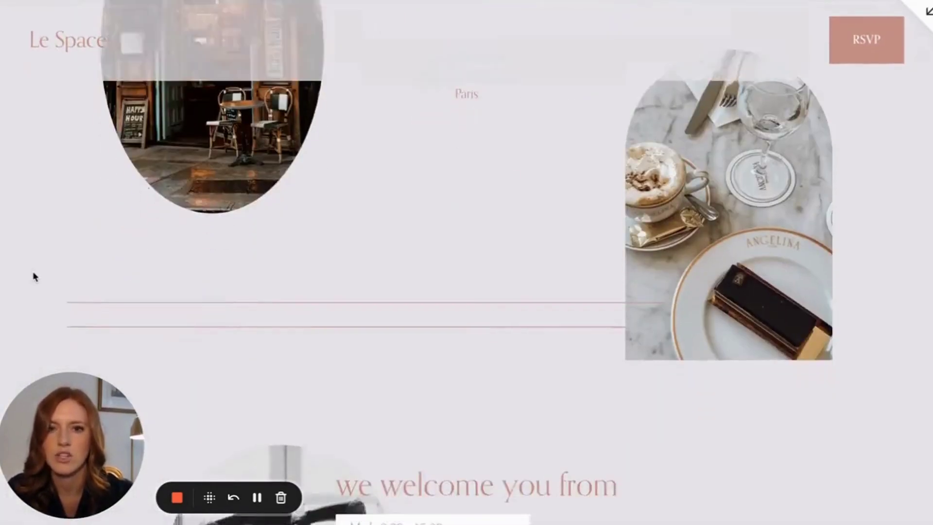
pyautogui.scroll(2, 35, 278)
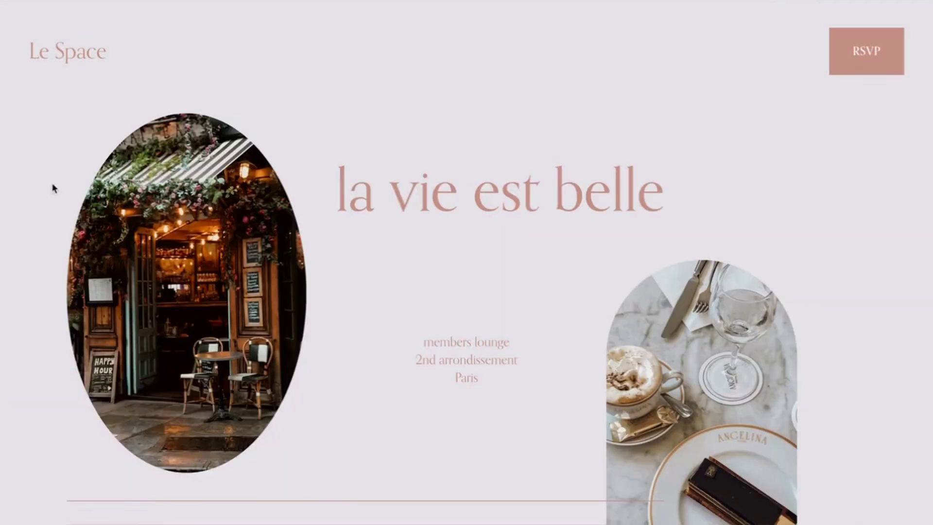
pyautogui.scroll(-10, 16, 265)
pyautogui.scroll(10, 16, 261)
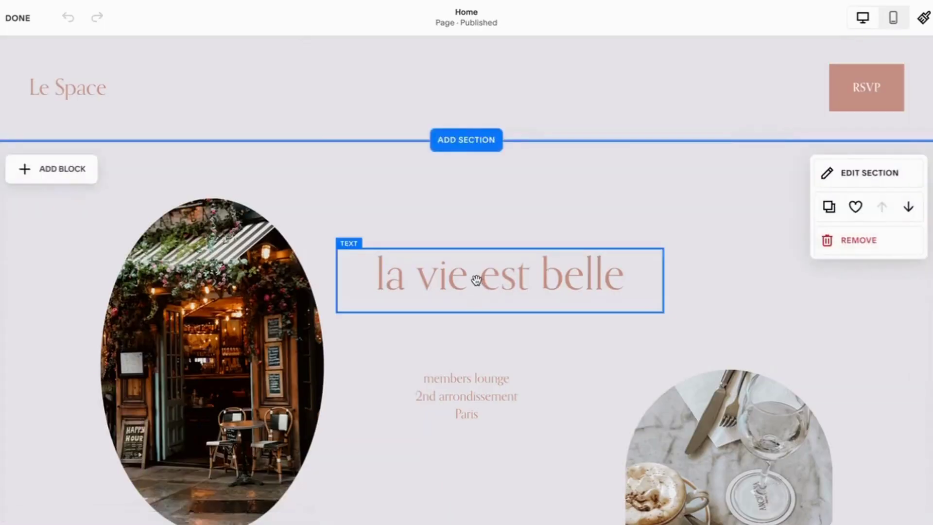
pyautogui.click(430, 277)
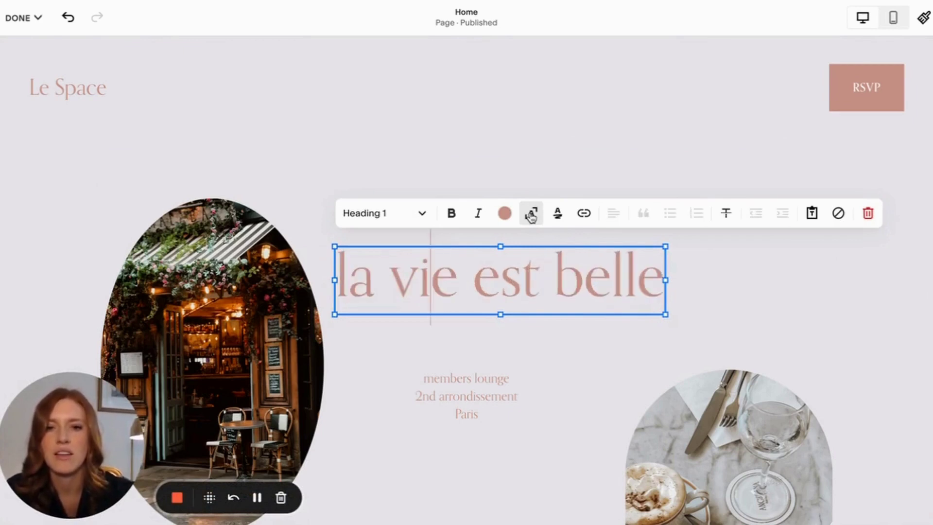
pyautogui.click(413, 158)
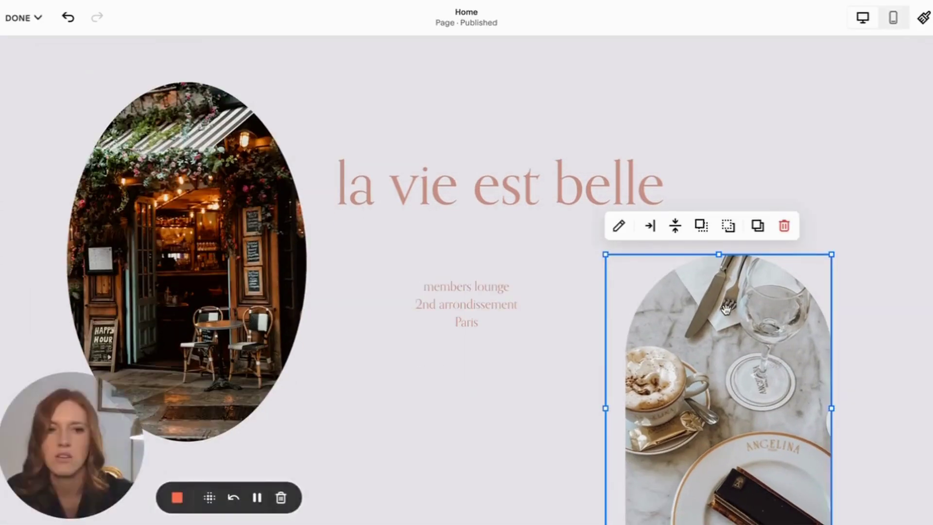
pyautogui.moveTo(726, 310); pyautogui.dragTo(723, 359)
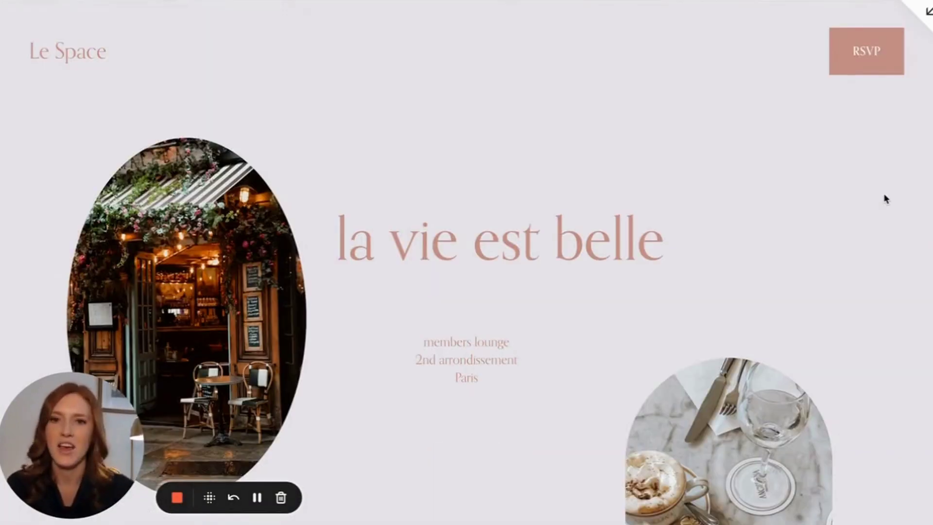
# Step: Scroll the live preview down to the 'we welcome you from' opening-hours section
pyautogui.scroll(-10, 885, 200)
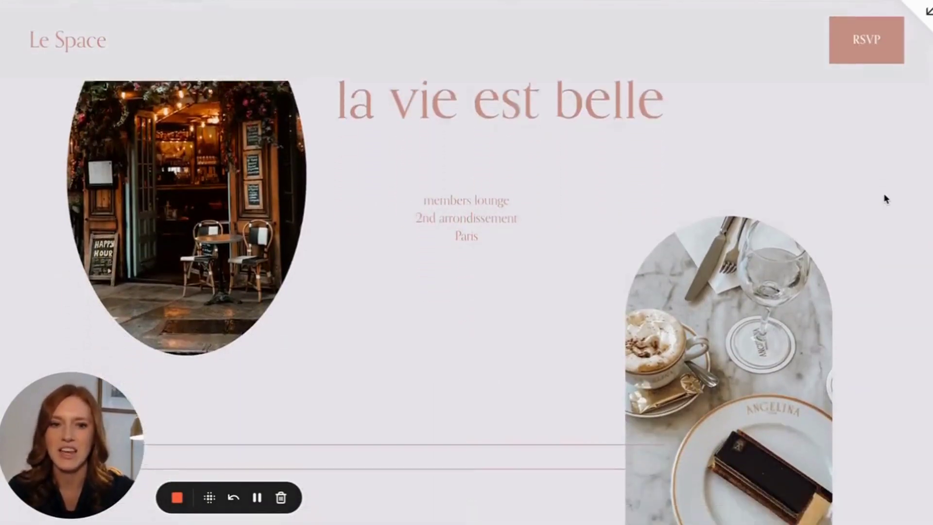
pyautogui.scroll(10, 885, 200)
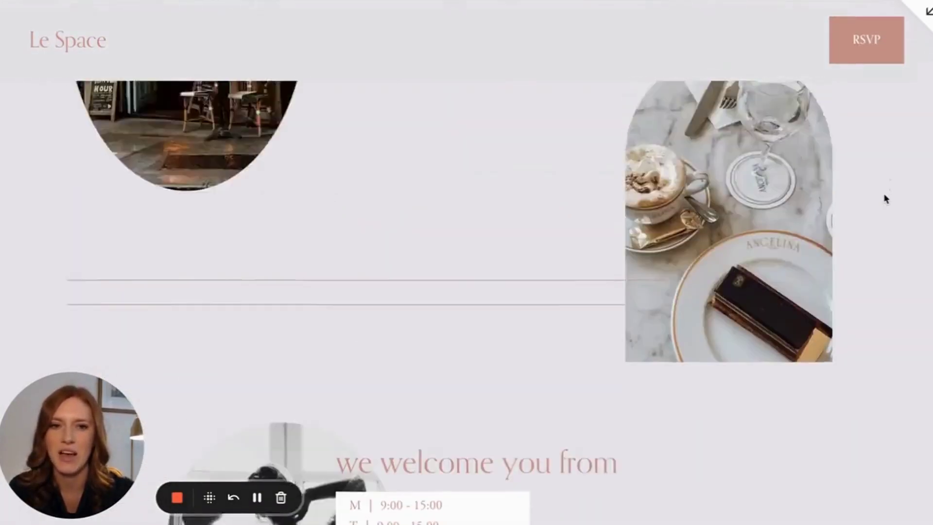
pyautogui.scroll(-8, 886, 199)
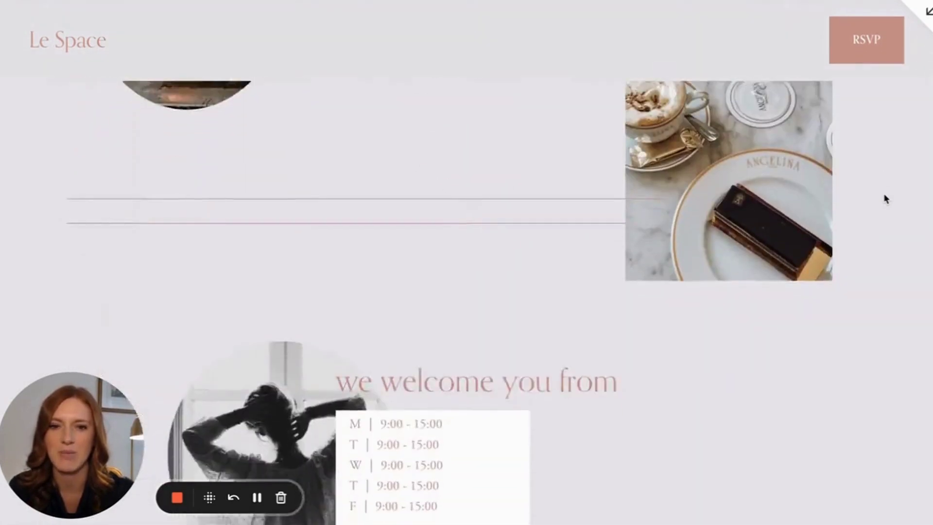